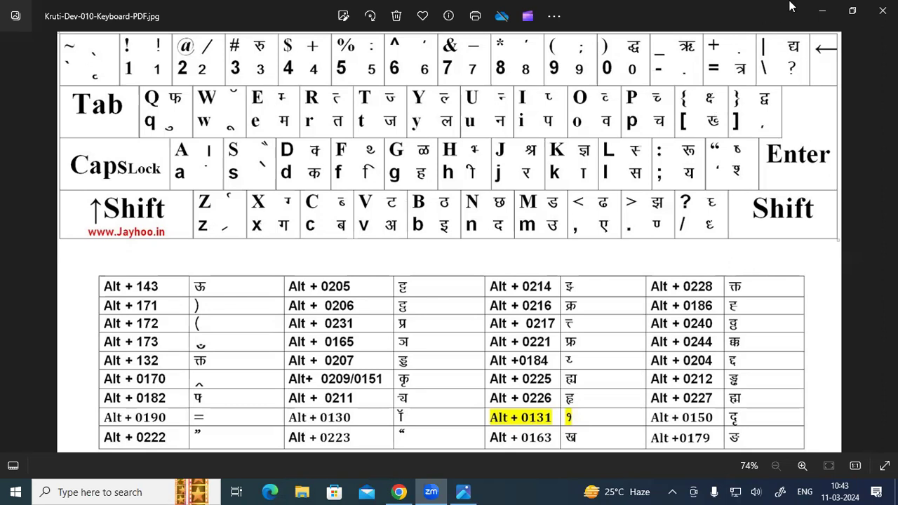
# Minimize the Photos window showing the Kruti Dev keyboard chart.
pyautogui.click(822, 11)
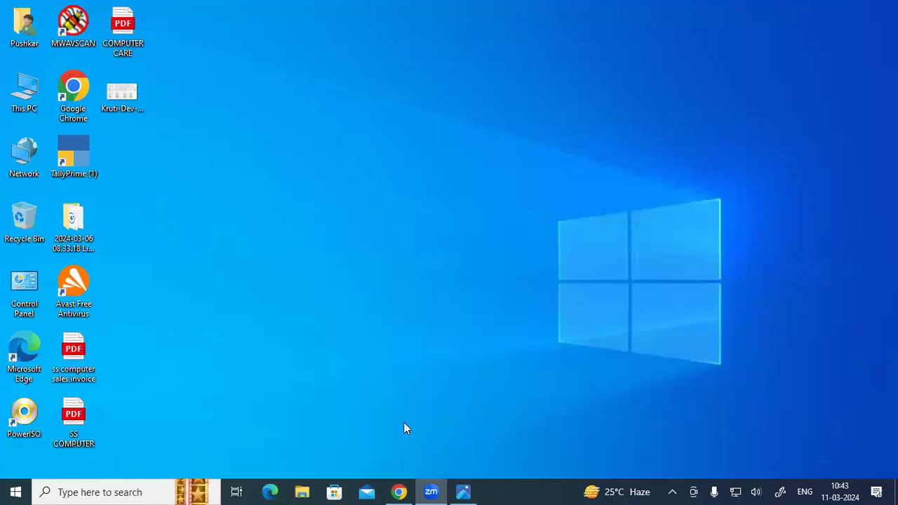
# Search Google for 'google input tools' in a new Chrome tab.
pyautogui.click(399, 492)
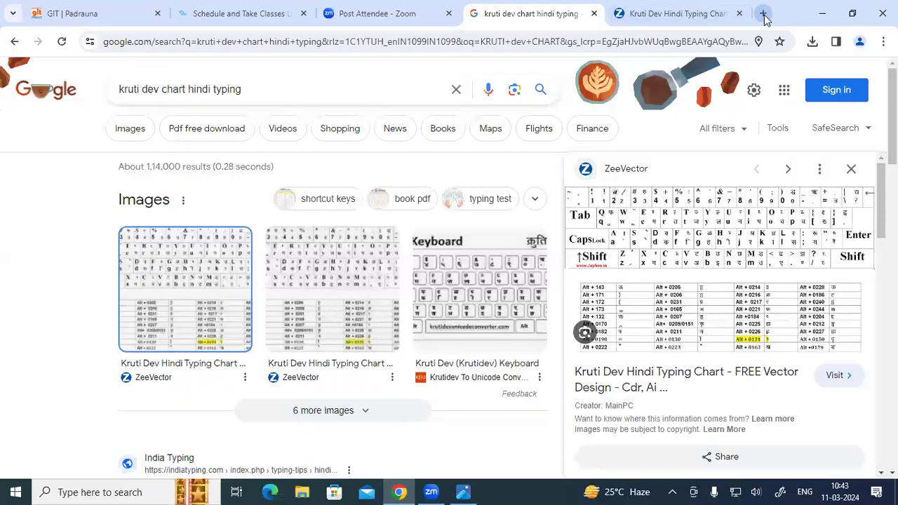
pyautogui.click(763, 14)
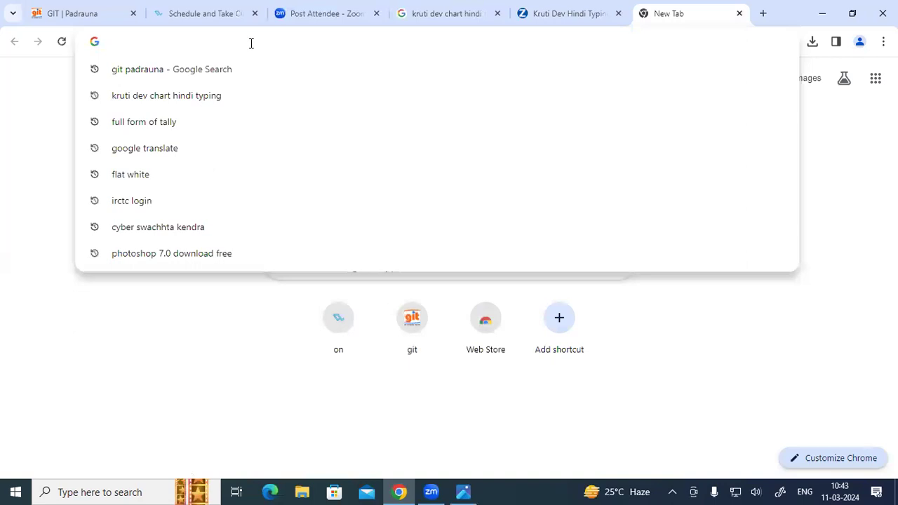
pyautogui.write('GOO')
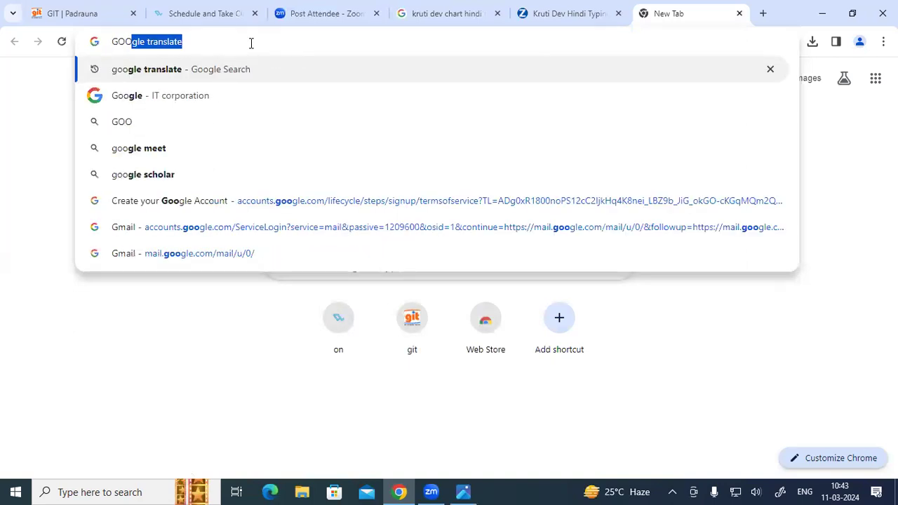
pyautogui.press('Right')
pyautogui.press('BackSpace')
pyautogui.press('BackSpace')
pyautogui.press('BackSpace')
pyautogui.press('BackSpace')
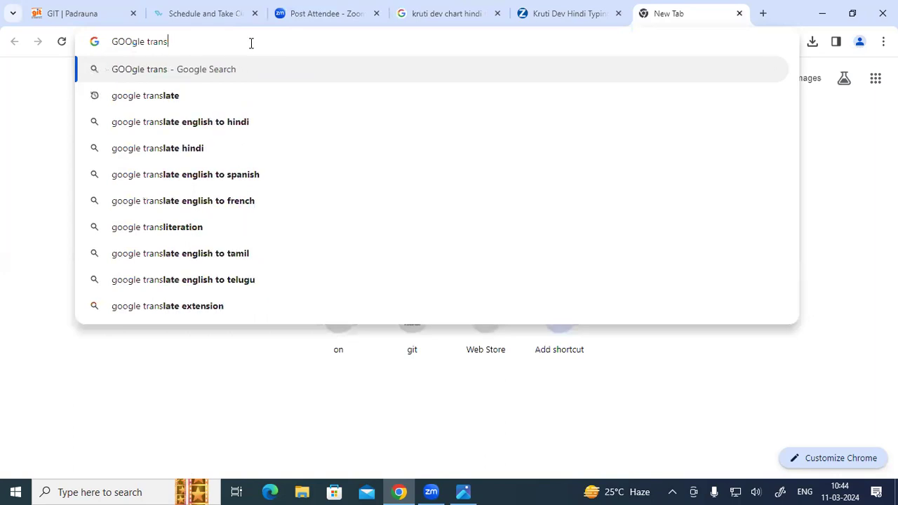
pyautogui.press('BackSpace')
pyautogui.press('BackSpace')
pyautogui.press('BackSpace')
pyautogui.press('BackSpace')
pyautogui.press('BackSpace')
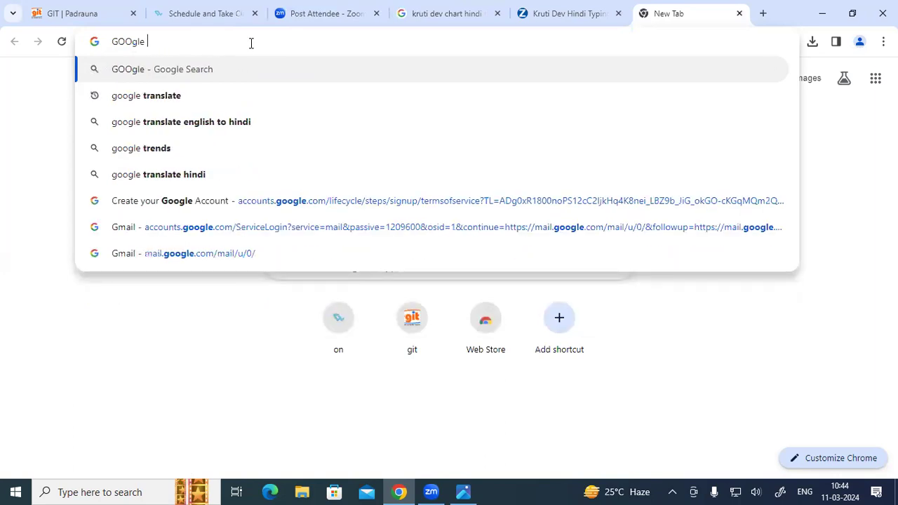
pyautogui.write('INP')
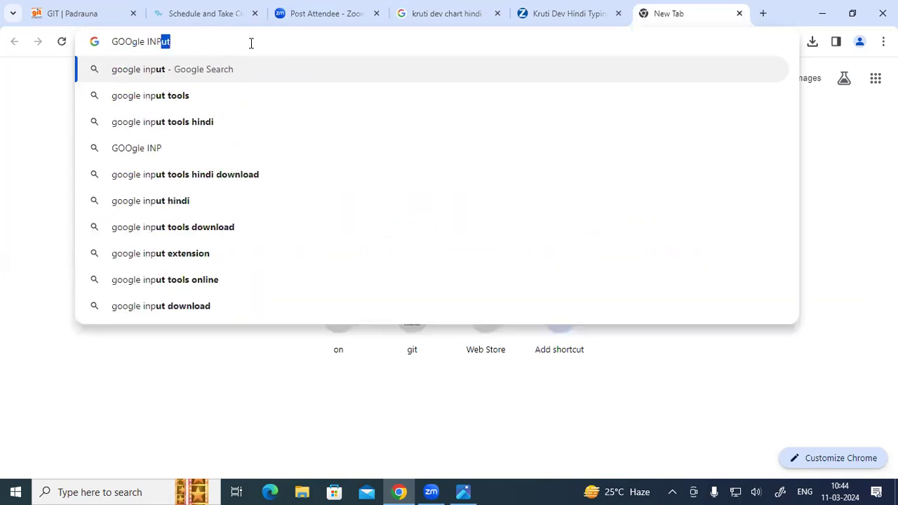
pyautogui.press('Down')
pyautogui.press('Return')
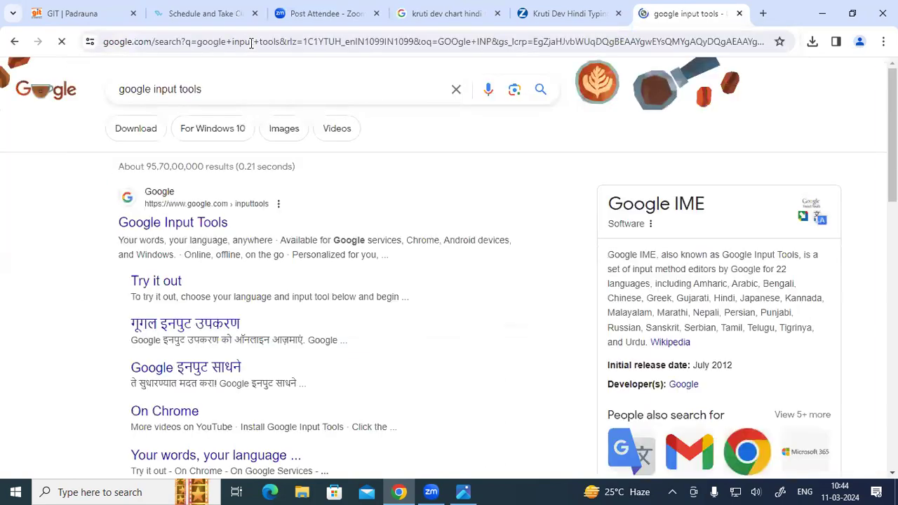
# Visit the Google Input Tools homepage, then close it and minimize Chrome.
pyautogui.click(184, 225)
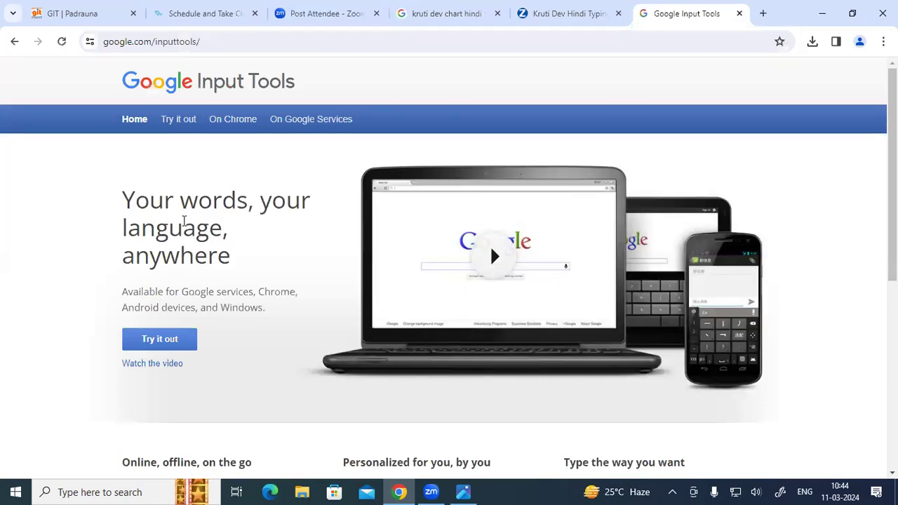
pyautogui.click(739, 13)
pyautogui.click(808, 21)
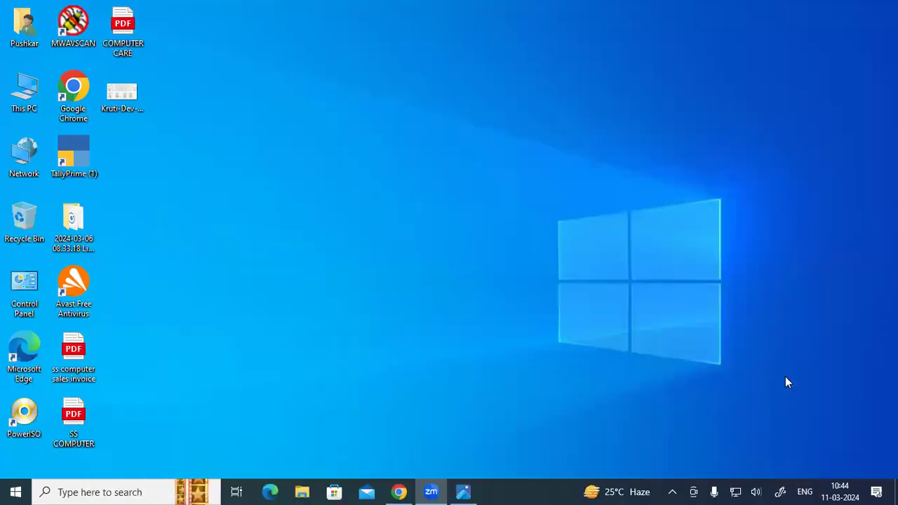
# Check the available input languages, then launch Word by running 'winword' from Run.
pyautogui.click(804, 491)
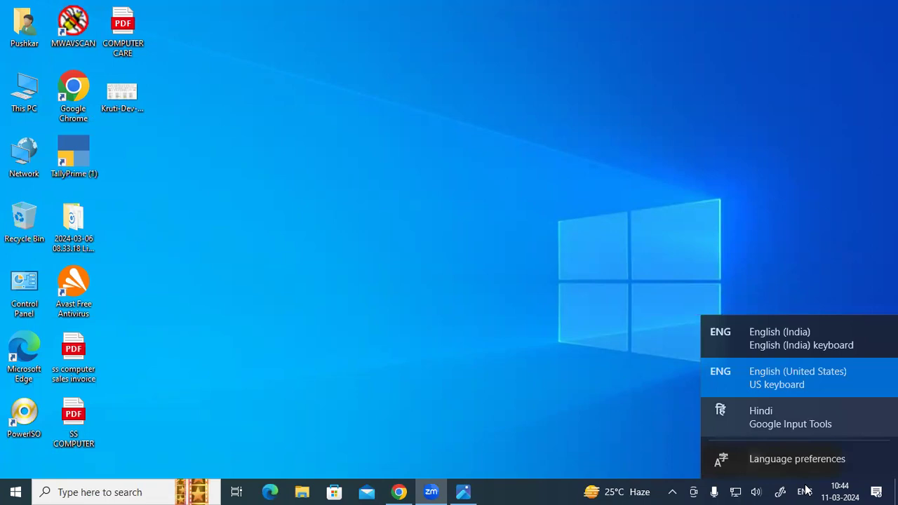
pyautogui.click(469, 228)
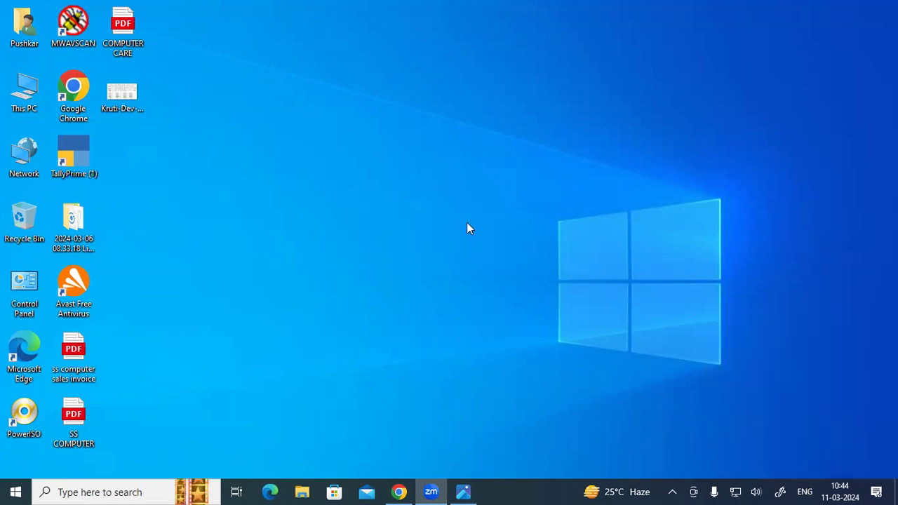
pyautogui.press('super+r')
pyautogui.write('winword')
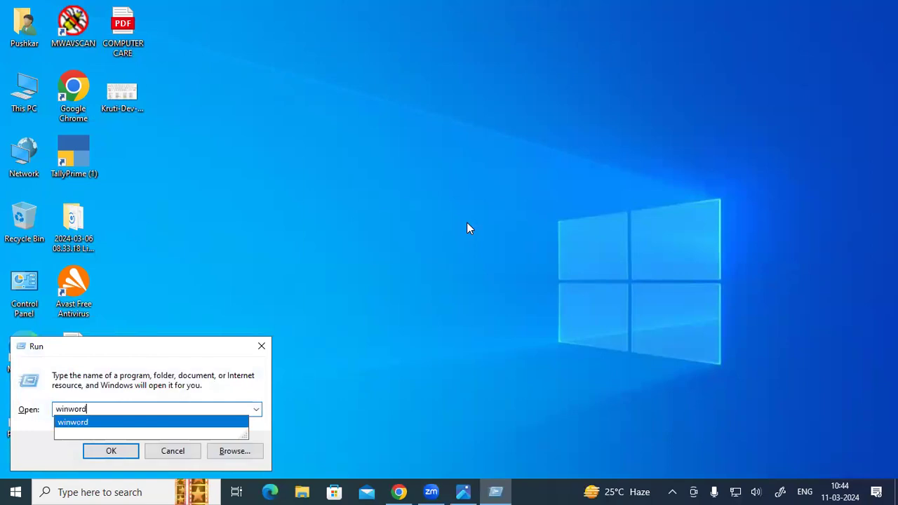
pyautogui.press('Return')
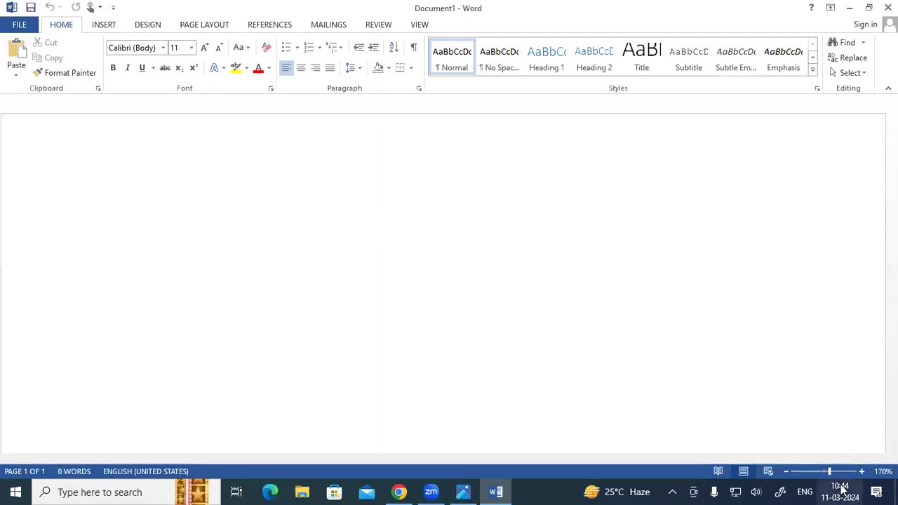
# Switch keyboard input to Hindi (Google Input Tools) and type राम on the page.
pyautogui.click(806, 491)
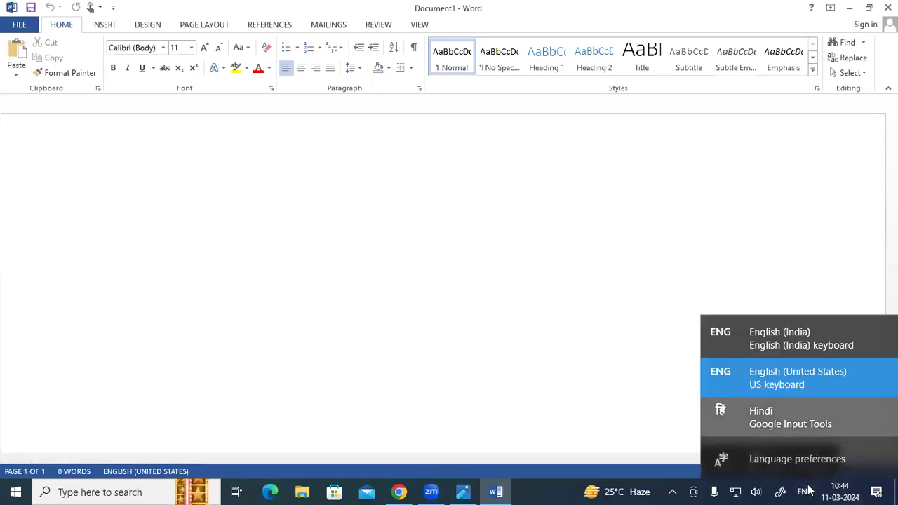
pyautogui.click(772, 417)
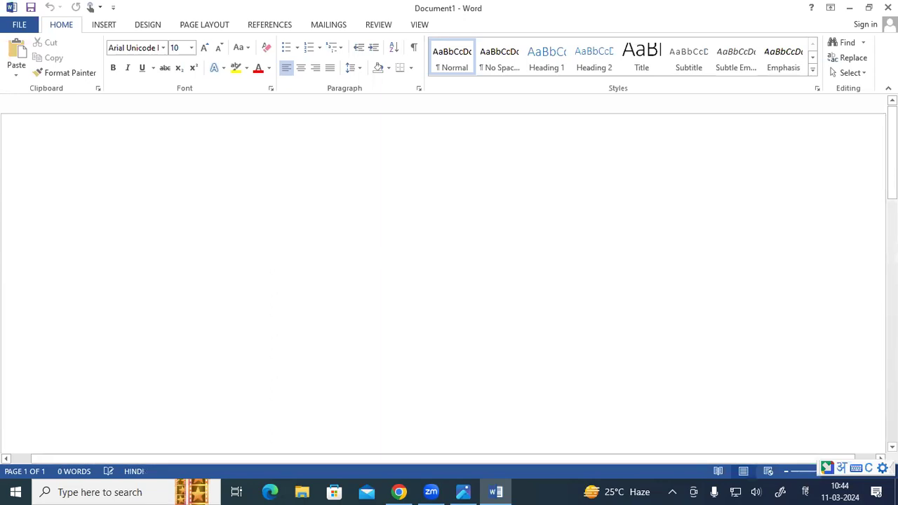
pyautogui.write('राम')
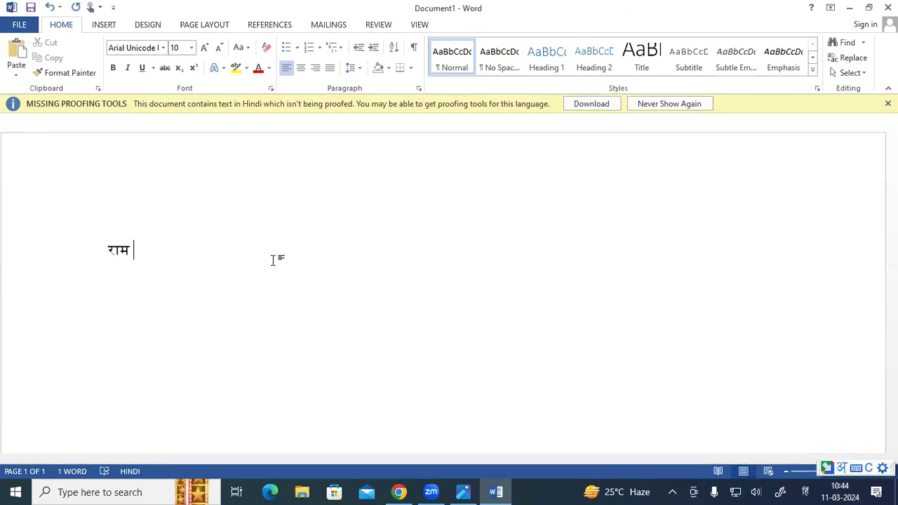
# Select राम and apply the Kristen ITC font to it.
pyautogui.doubleClick(103, 247)
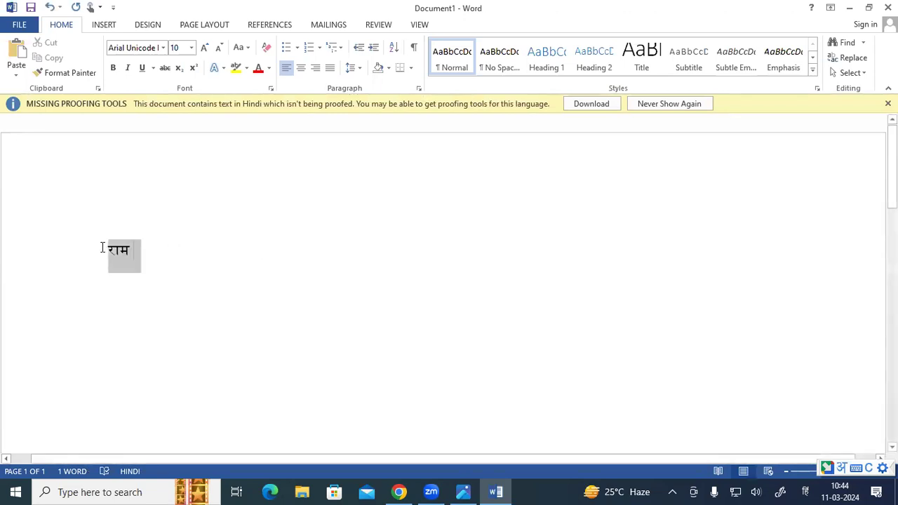
pyautogui.click(163, 48)
pyautogui.click(161, 175)
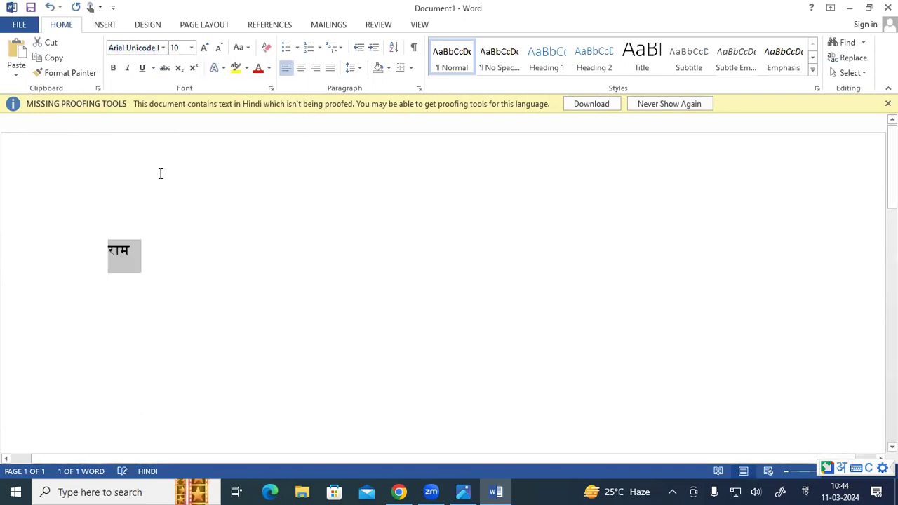
pyautogui.click(162, 48)
pyautogui.scroll(-20, 149, 263)
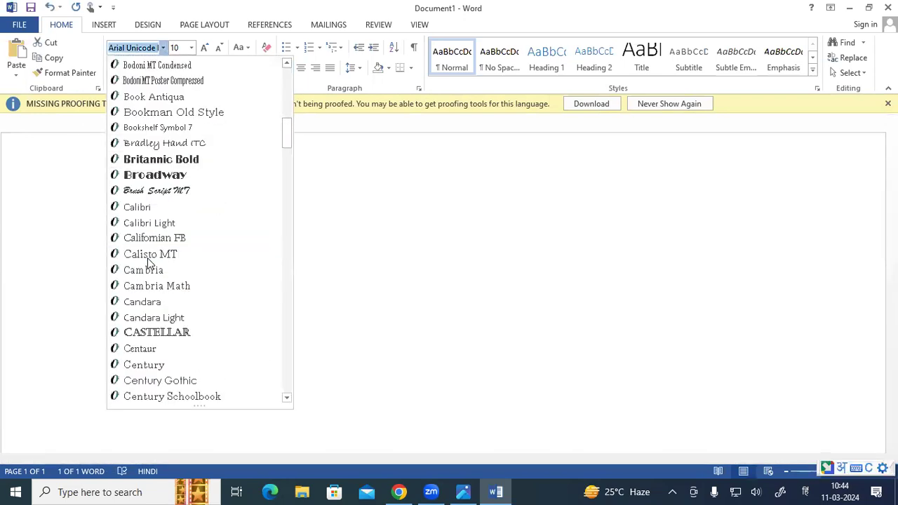
pyautogui.scroll(-5, 149, 263)
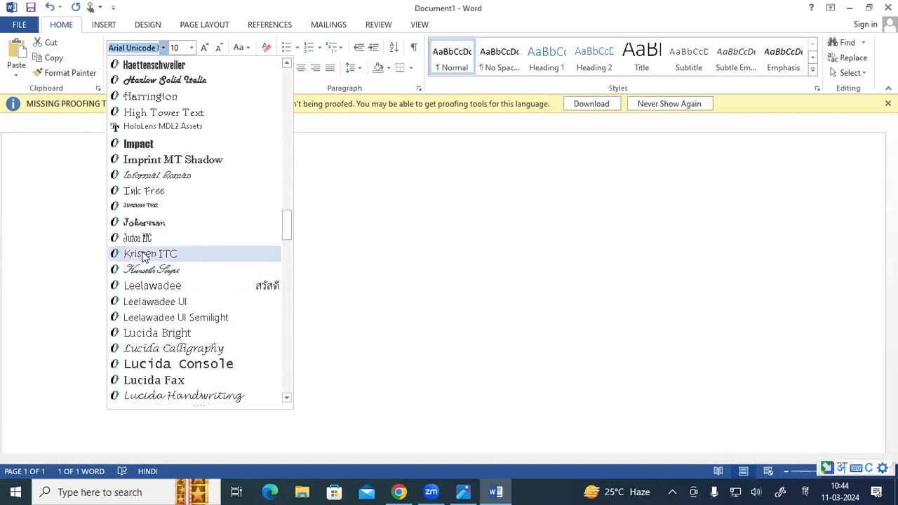
pyautogui.click(201, 255)
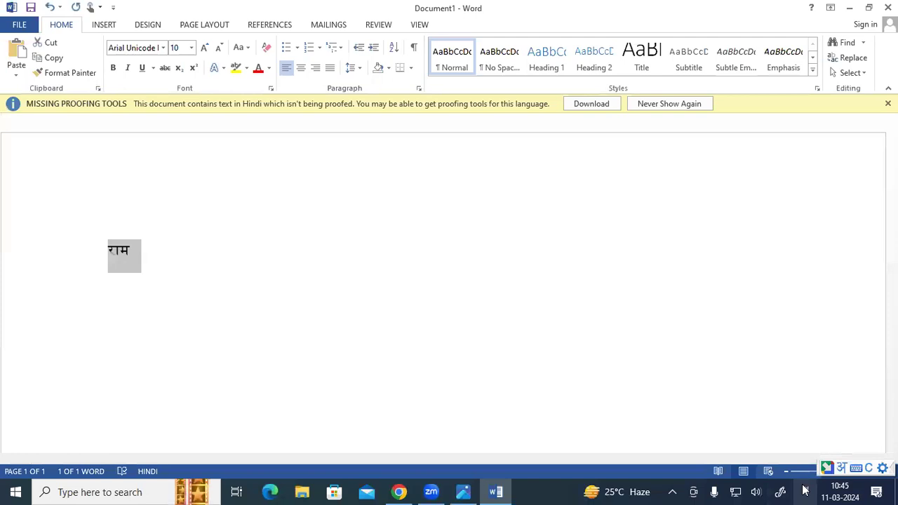
pyautogui.click(302, 205)
# Handwrite 'Kruti' as an on-screen annotation, then clear the ink.
pyautogui.moveTo(293, 150)
pyautogui.mouseDown()
pyautogui.moveTo(308, 172)
pyautogui.moveTo(330, 165)
pyautogui.moveTo(354, 145)
pyautogui.moveTo(357, 121)
pyautogui.mouseUp()
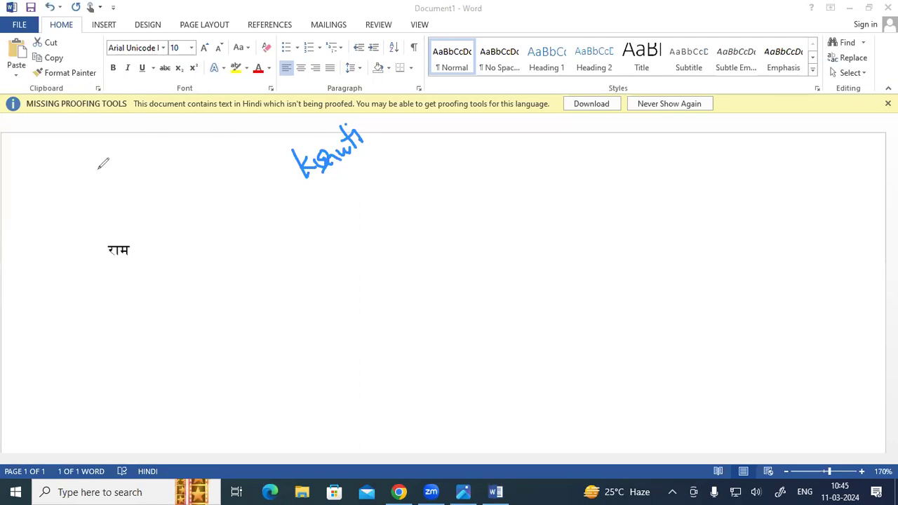
pyautogui.click(69, 304)
pyautogui.click(160, 237)
# Search the font list for 'KrUTI' on राम without applying it, then minimize Word.
pyautogui.hotkey('ctrl', 'a')
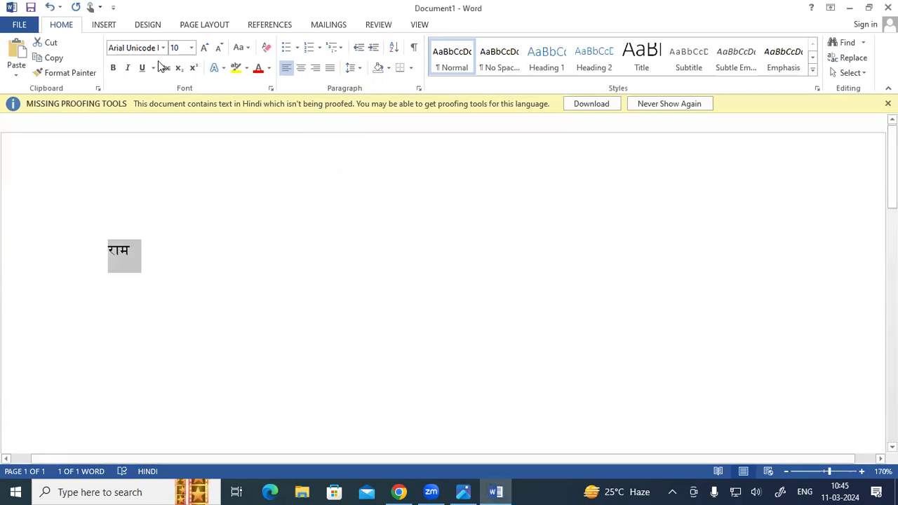
pyautogui.click(164, 49)
pyautogui.write('KrUTI')
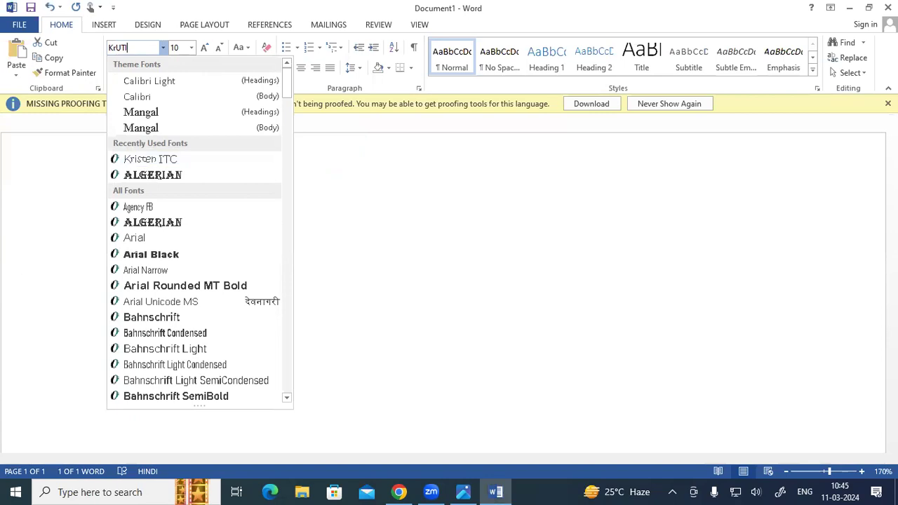
pyautogui.press('Escape')
pyautogui.click(347, 215)
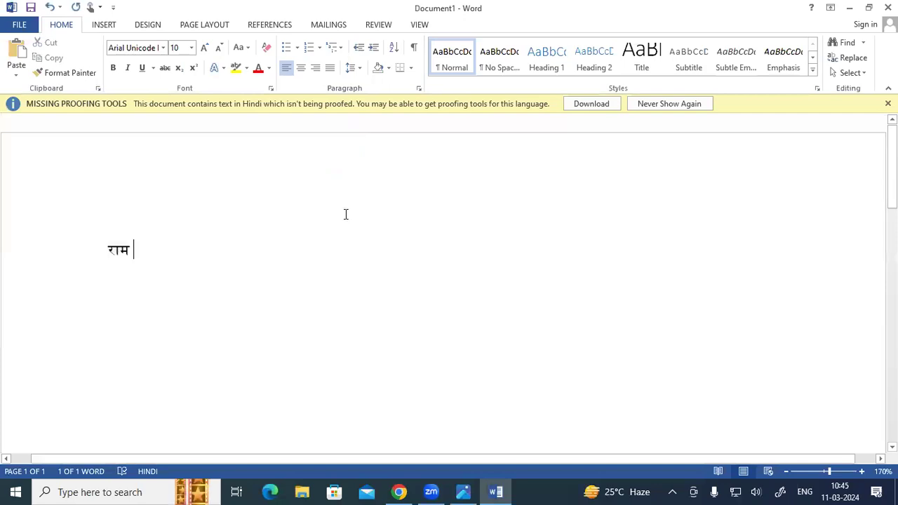
pyautogui.click(849, 8)
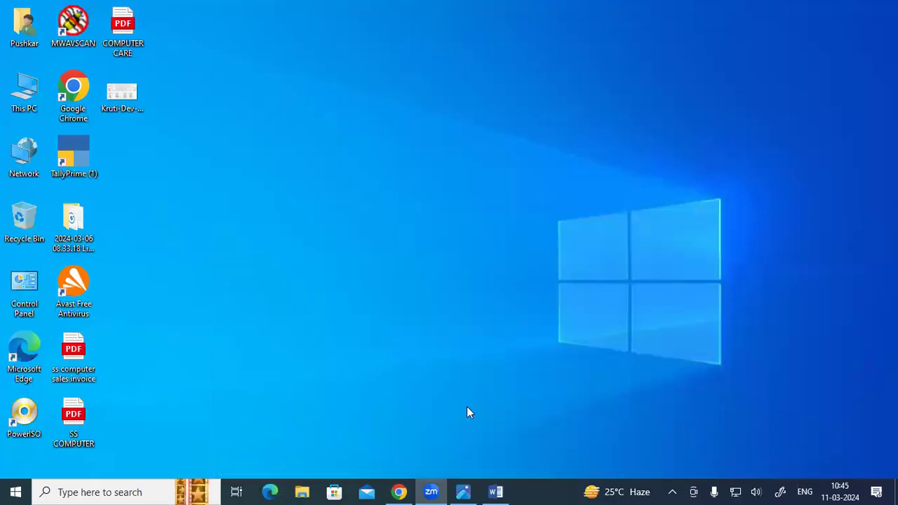
# Search Google for 'kruti dev font download' in a new Chrome tab.
pyautogui.click(398, 492)
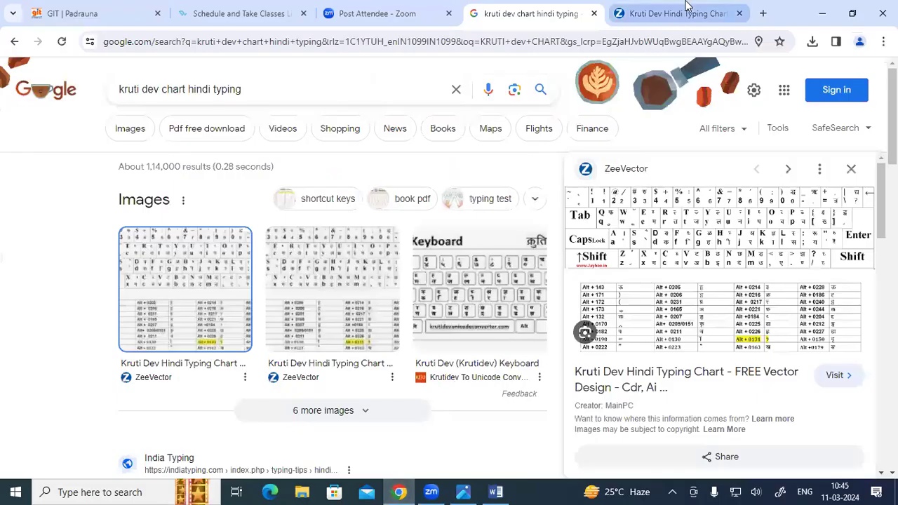
pyautogui.click(762, 14)
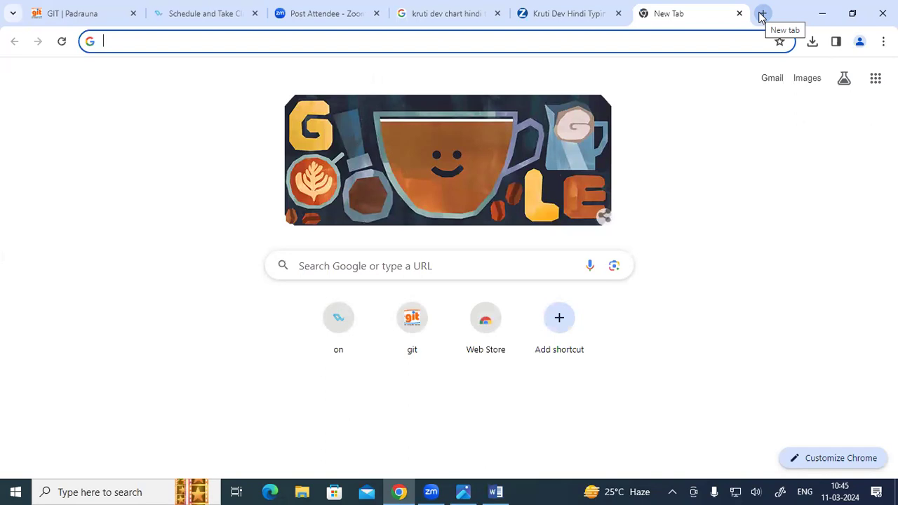
pyautogui.click(232, 42)
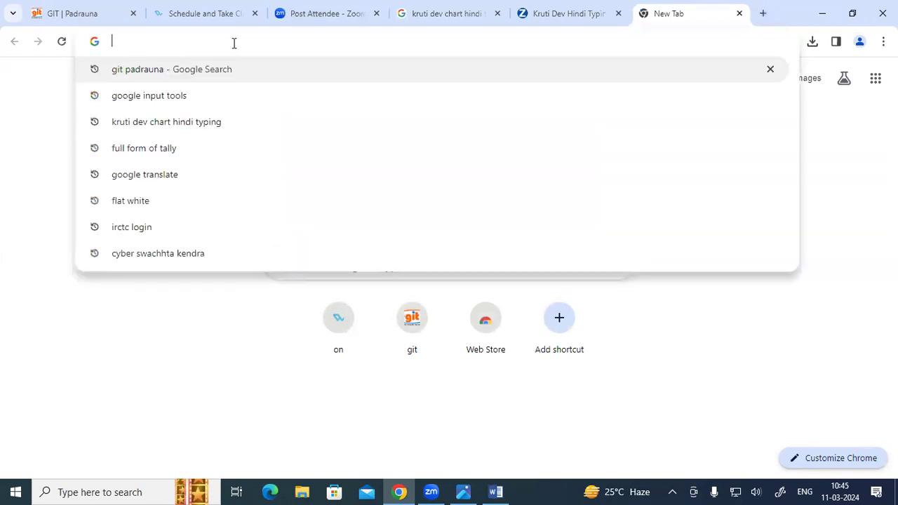
pyautogui.write('KRUTI')
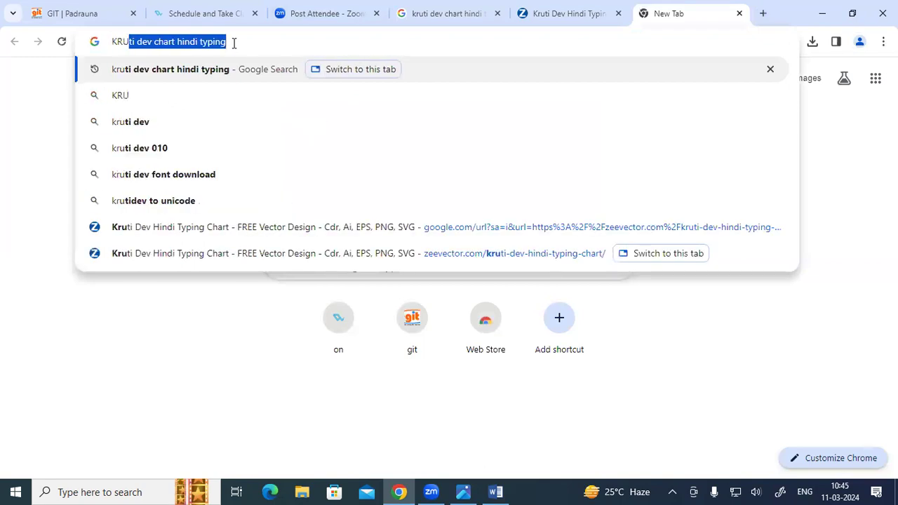
pyautogui.press('Down')
pyautogui.press('Down')
pyautogui.press('Down')
pyautogui.press('Down')
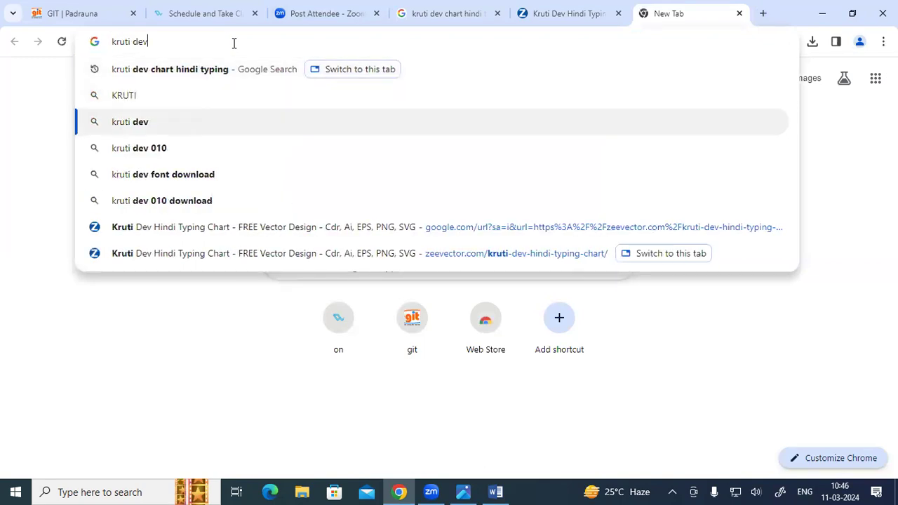
pyautogui.press('Return')
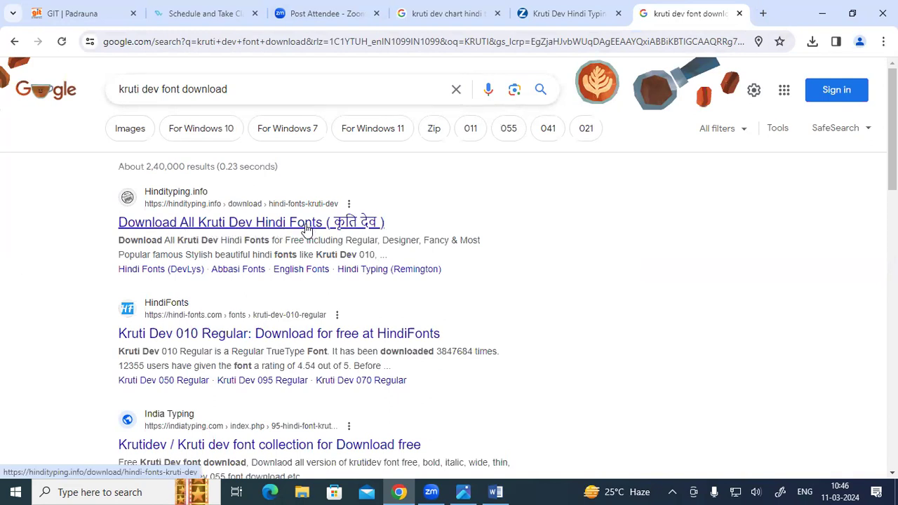
# Search 'raj font download', open the Raj Hindi Font Free Download page, and return to the kruti dev results.
pyautogui.click(762, 14)
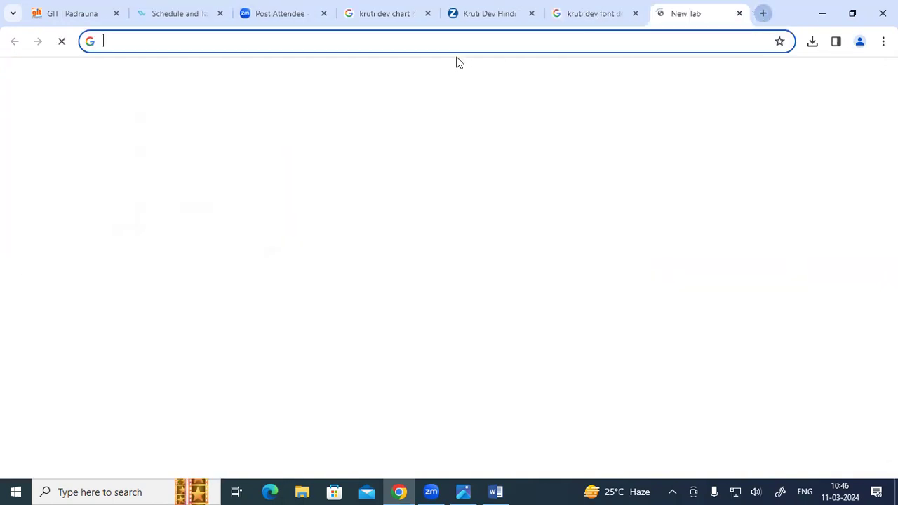
pyautogui.write('RAJ FO')
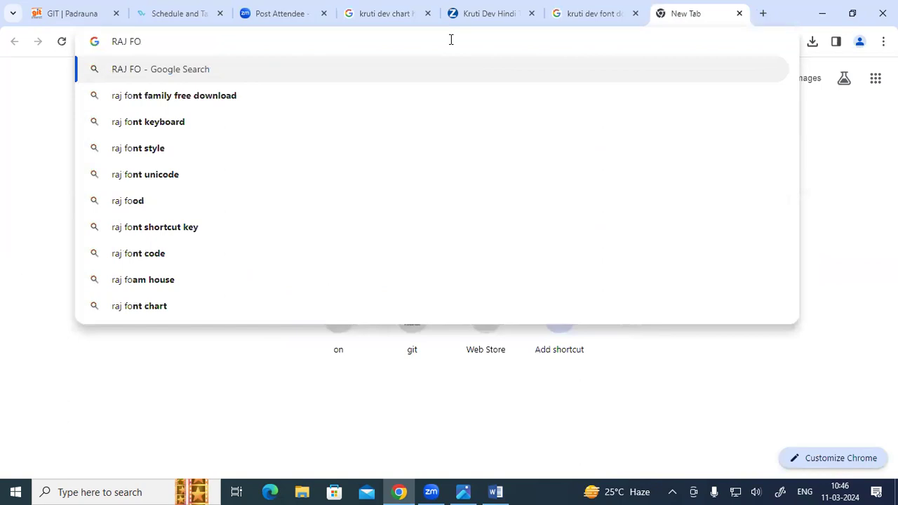
pyautogui.press('Down')
pyautogui.press('Up')
pyautogui.write('N')
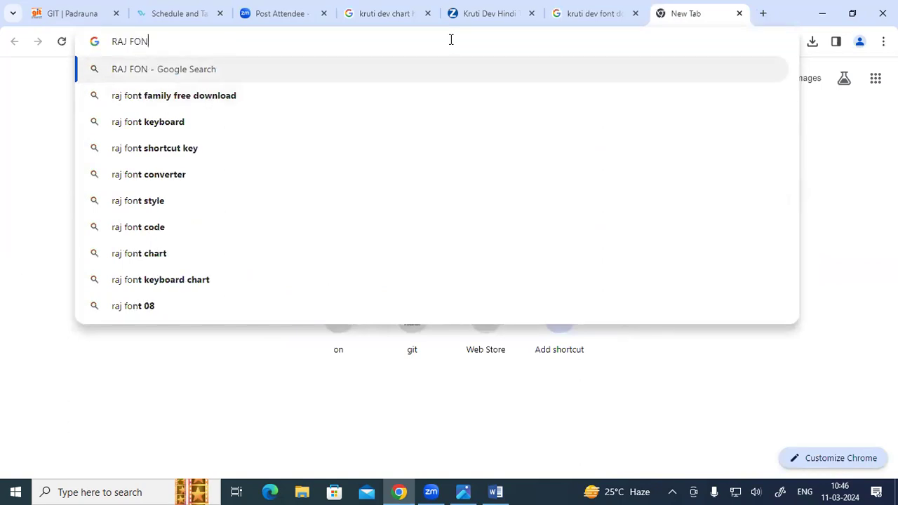
pyautogui.write('T')
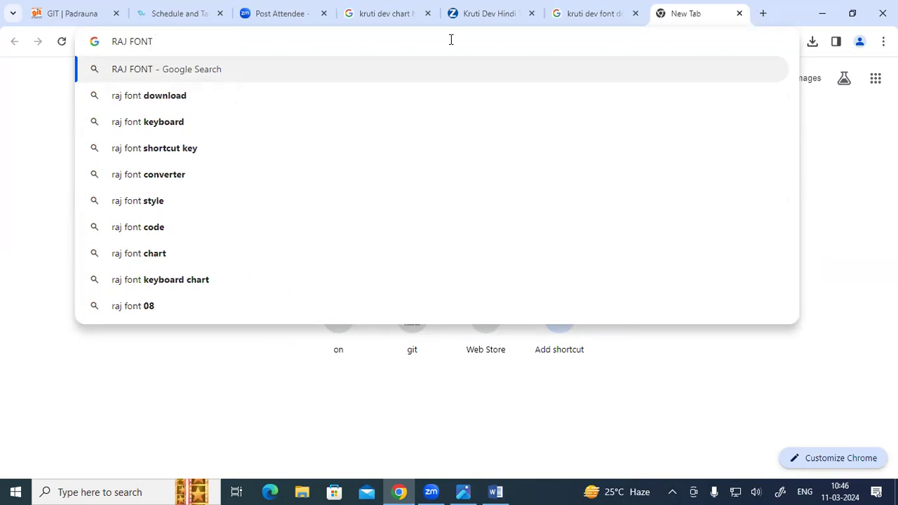
pyautogui.click(432, 96)
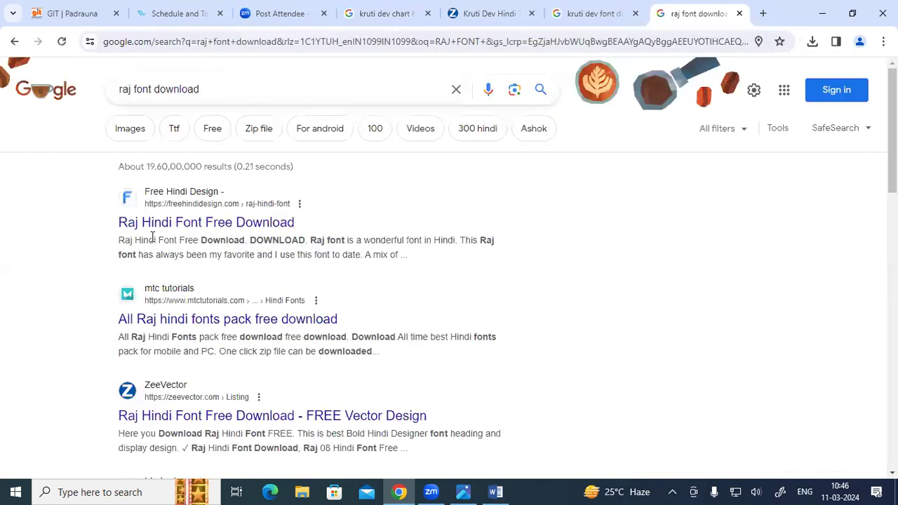
pyautogui.click(201, 223)
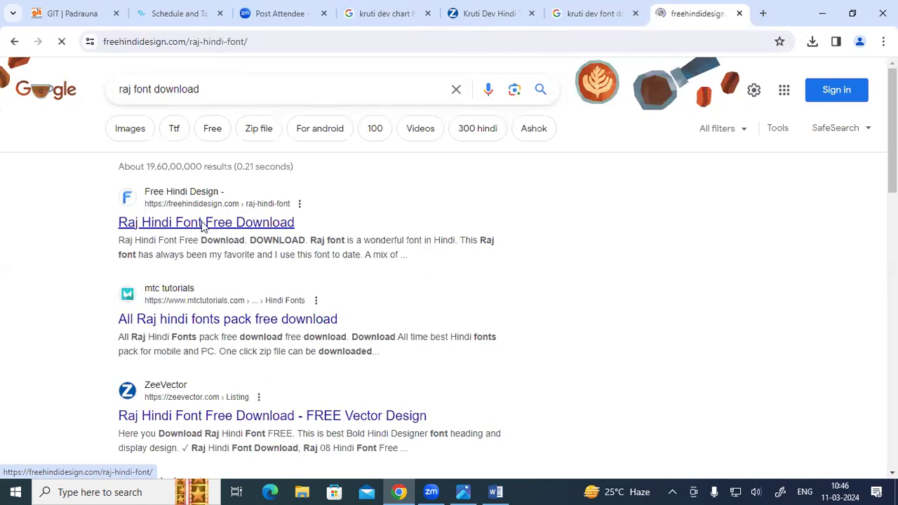
pyautogui.click(563, 21)
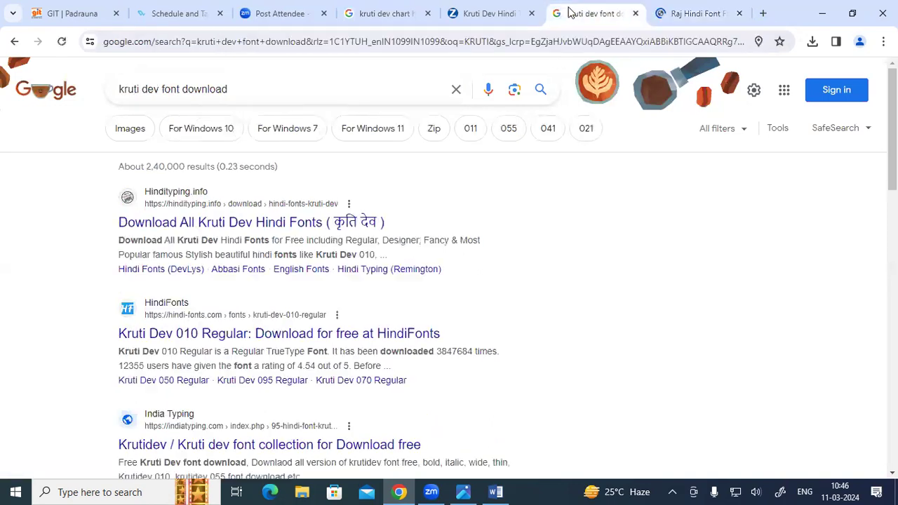
# Open the hindityping.info Kruti Dev fonts page and look over the Kruti Dev 010–012 samples.
pyautogui.click(169, 226)
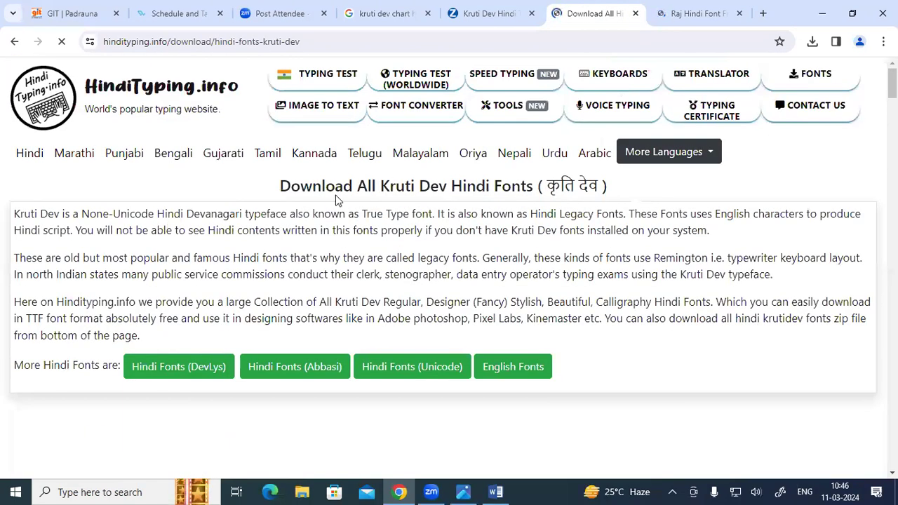
pyautogui.scroll(-6, 334, 200)
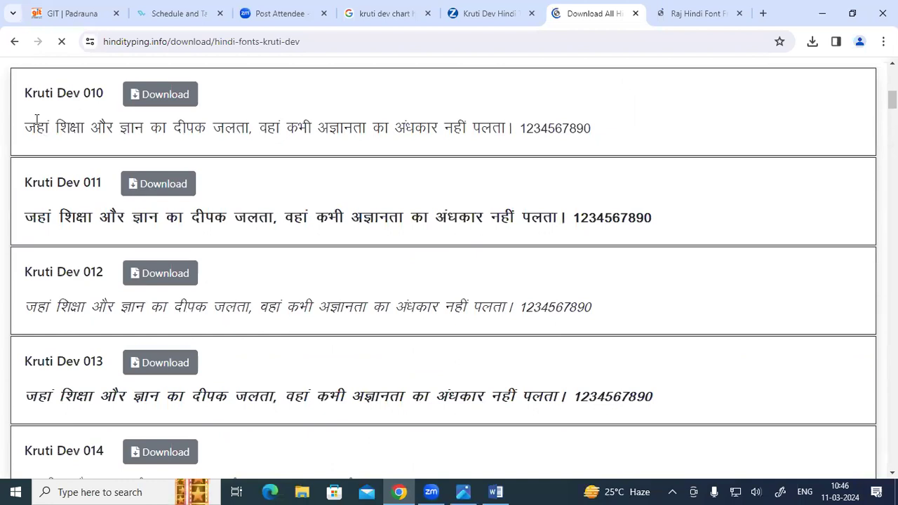
pyautogui.moveTo(35, 116); pyautogui.dragTo(132, 96)
pyautogui.moveTo(35, 130); pyautogui.dragTo(206, 128)
pyautogui.doubleClick(60, 183)
pyautogui.moveTo(54, 217); pyautogui.dragTo(132, 217)
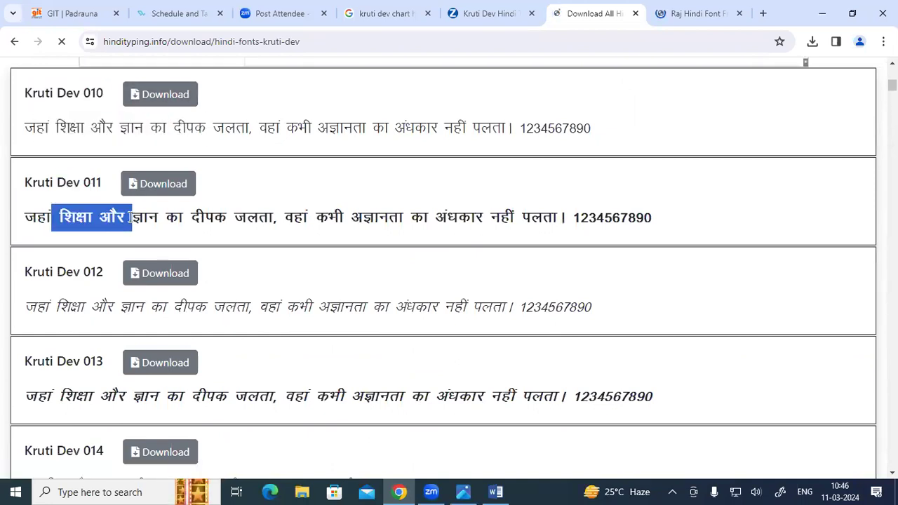
pyautogui.scroll(-2, 55, 179)
pyautogui.moveTo(40, 150); pyautogui.dragTo(120, 175)
pyautogui.scroll(-1, 99, 240)
pyautogui.moveTo(46, 199); pyautogui.dragTo(119, 205)
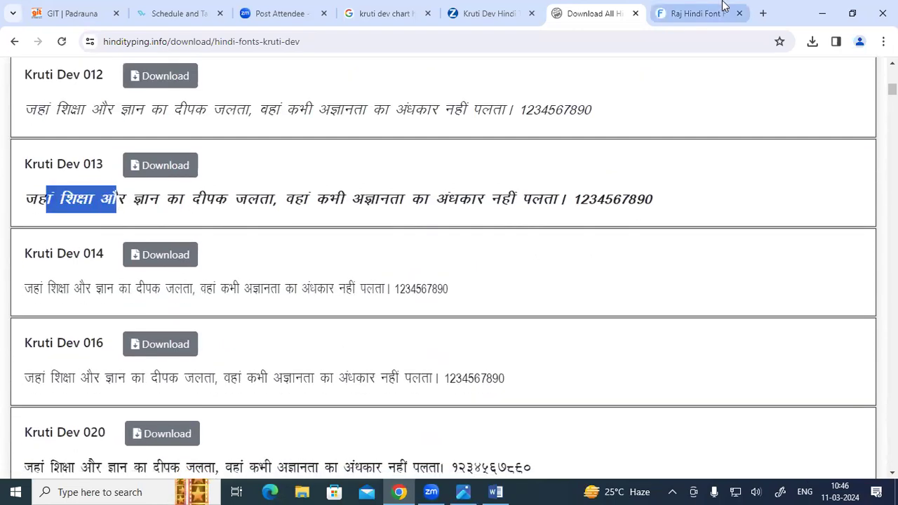
# Compare with the Raj Hindi Font page and dismiss the ad covering the Kruti Dev list.
pyautogui.click(698, 13)
pyautogui.scroll(-3, 314, 224)
pyautogui.scroll(-1, 314, 224)
pyautogui.scroll(2, 306, 225)
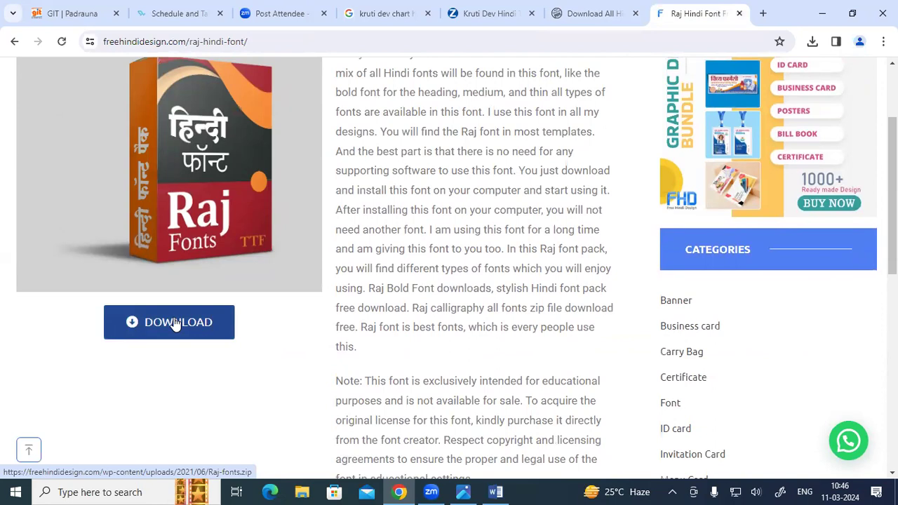
pyautogui.click(596, 8)
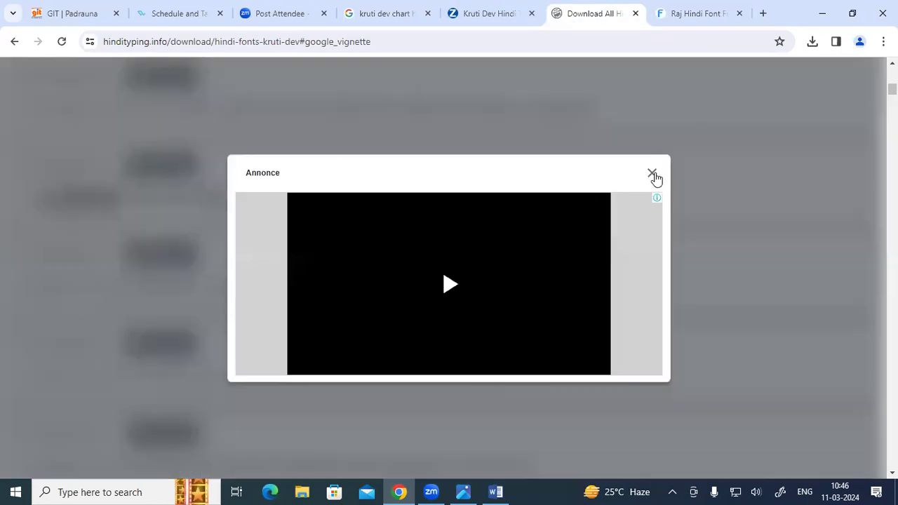
pyautogui.click(651, 174)
pyautogui.moveTo(59, 288); pyautogui.dragTo(171, 286)
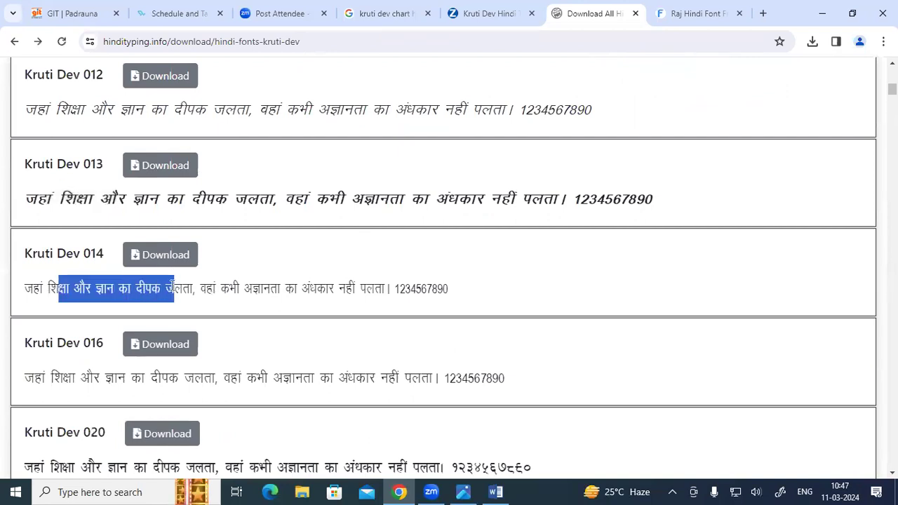
pyautogui.click(682, 14)
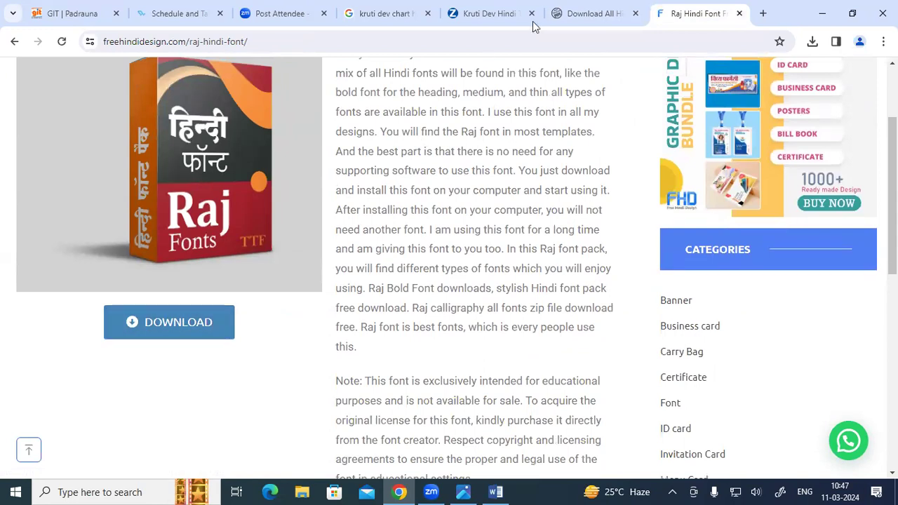
pyautogui.click(574, 12)
# Download Kruti-Dev-Fonts.zip (9.3 MB) via Download All Fonts and confirm it in downloads.
pyautogui.scroll(-20, 449, 267)
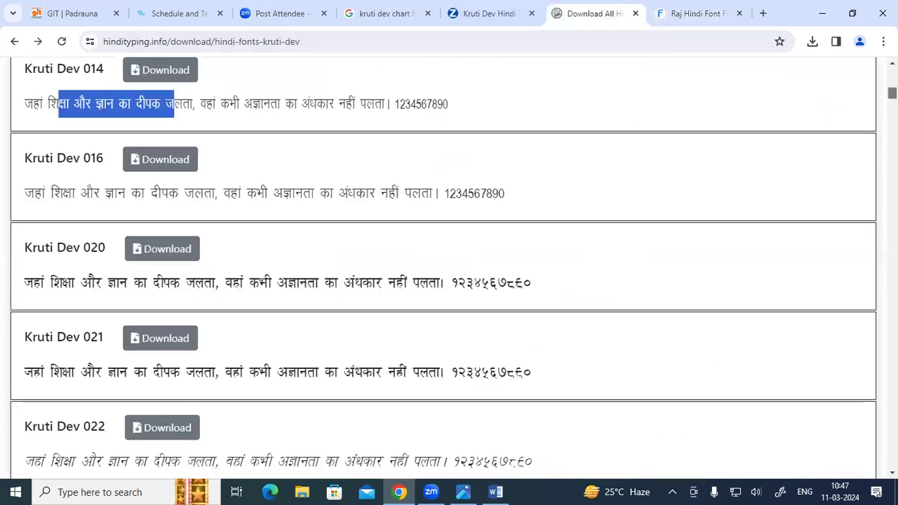
pyautogui.scroll(-20, 449, 266)
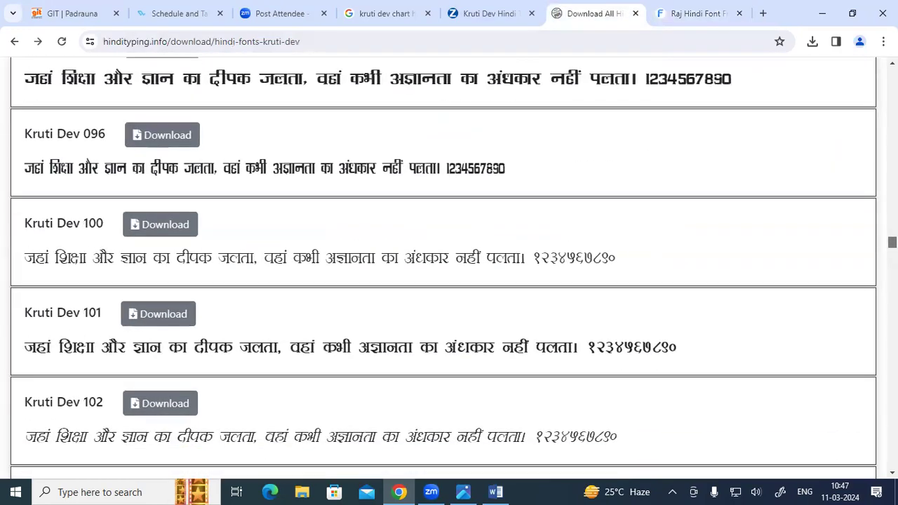
pyautogui.scroll(-15, 448, 267)
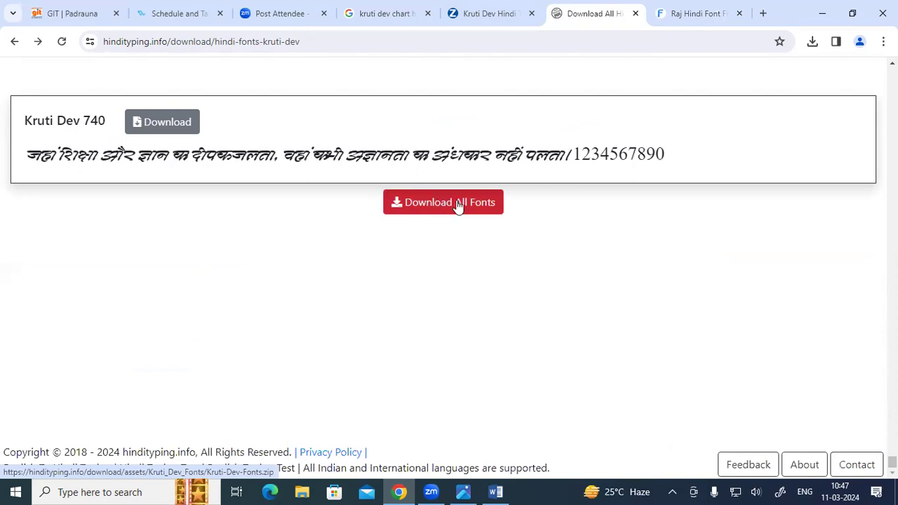
pyautogui.click(456, 204)
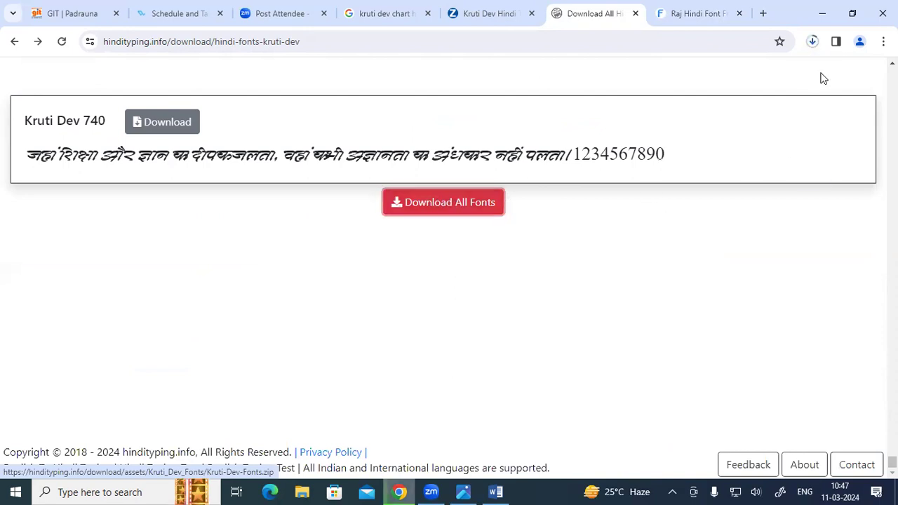
pyautogui.click(812, 41)
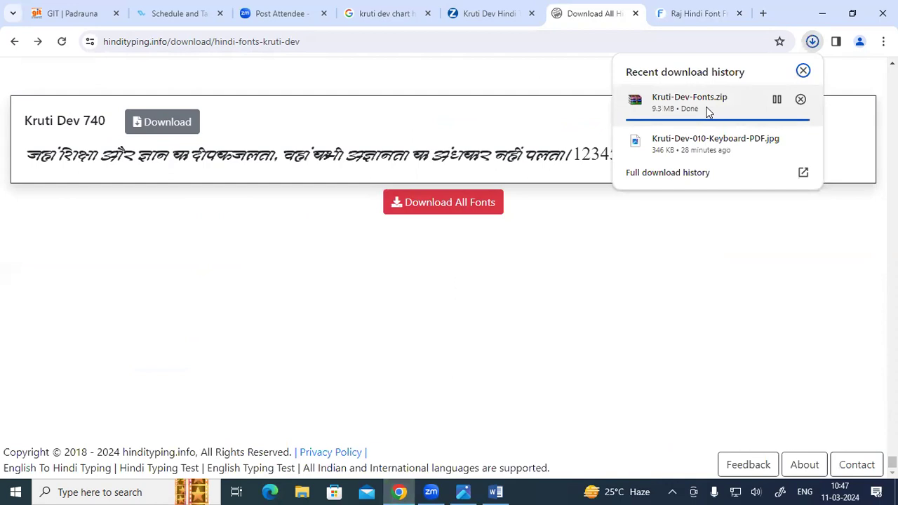
pyautogui.click(425, 282)
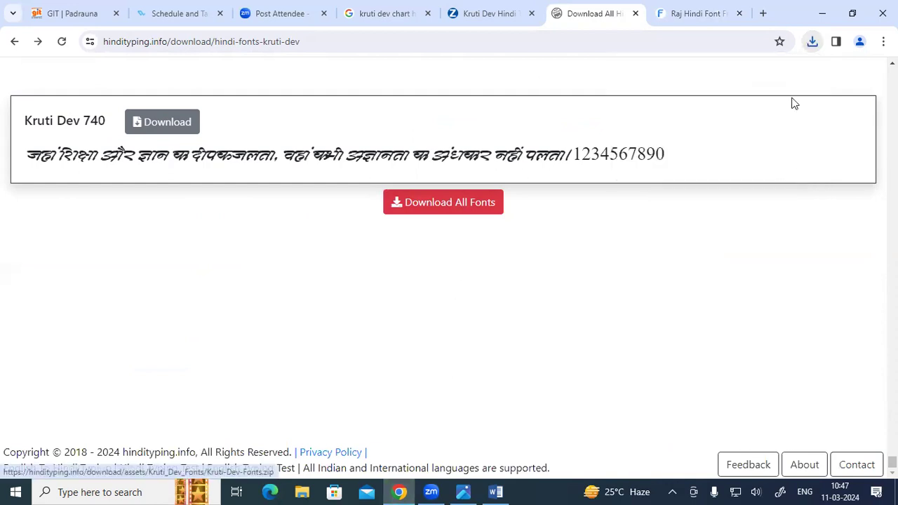
# Download Raj-fonts.zip (4.9 MB) from the Raj Hindi Font page on freehindidesign.com.
pyautogui.click(698, 10)
pyautogui.click(179, 334)
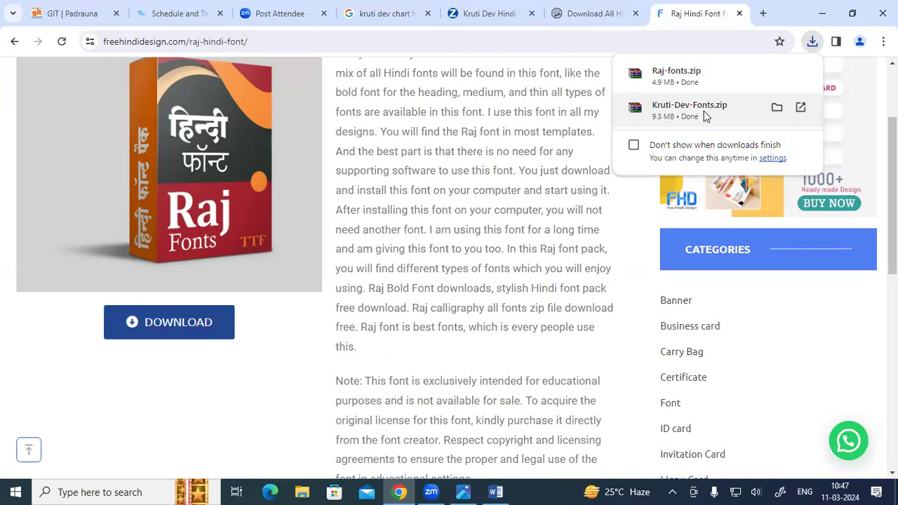
pyautogui.click(762, 14)
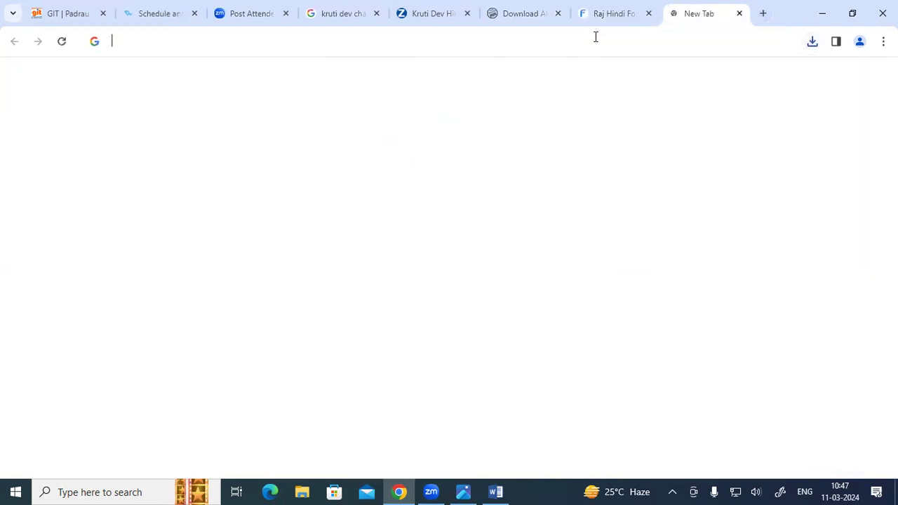
# Reopen the hindityping.info Kruti Dev fonts page and check downloads list both zip files.
pyautogui.click(595, 37)
pyautogui.click(215, 125)
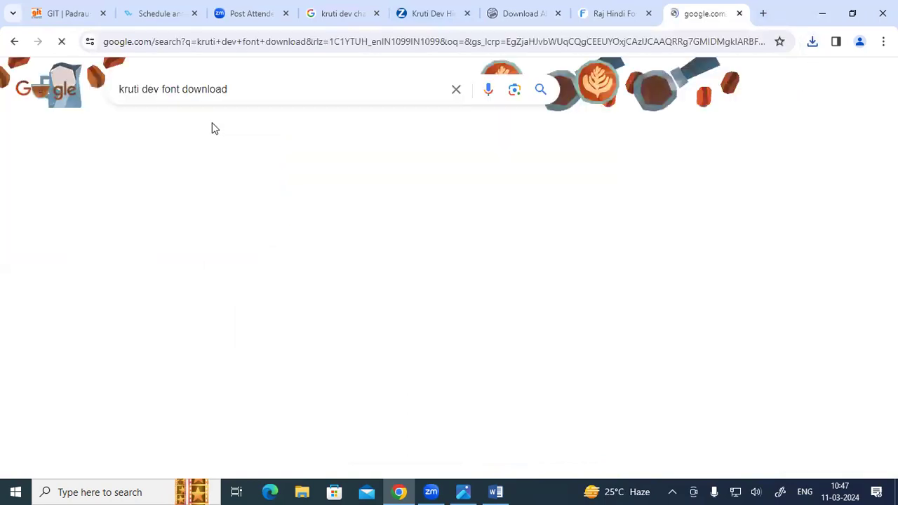
pyautogui.click(207, 223)
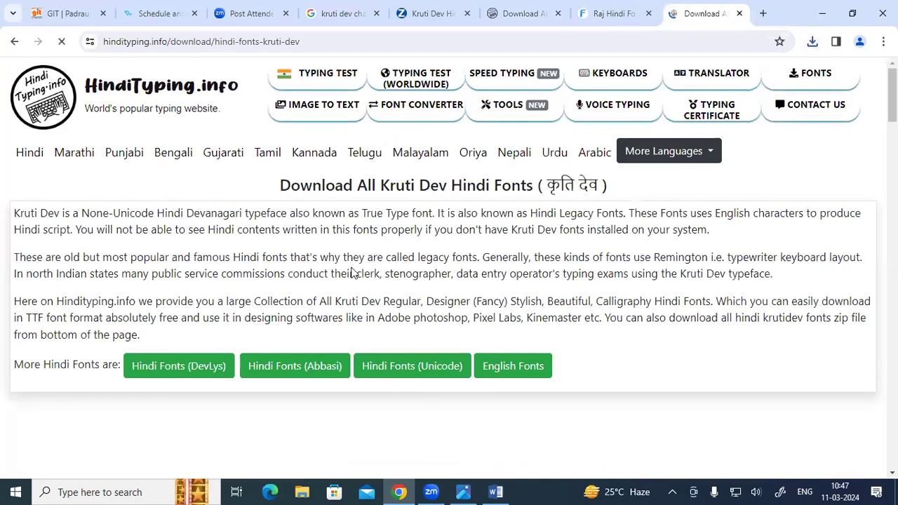
pyautogui.scroll(-5, 354, 274)
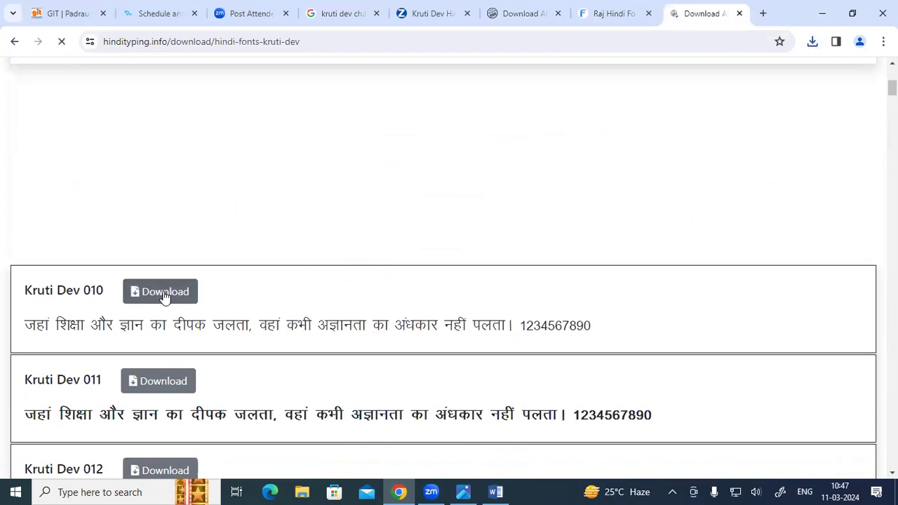
pyautogui.moveTo(37, 293); pyautogui.dragTo(98, 295)
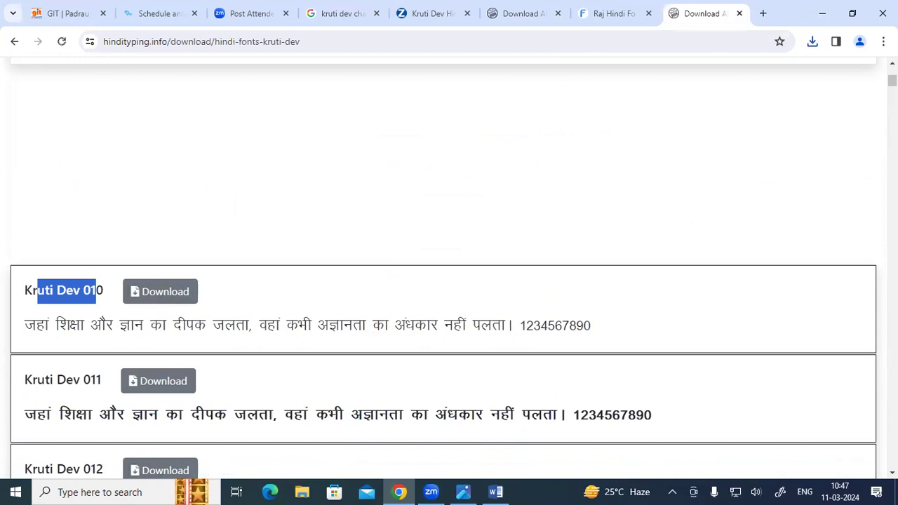
pyautogui.press('End')
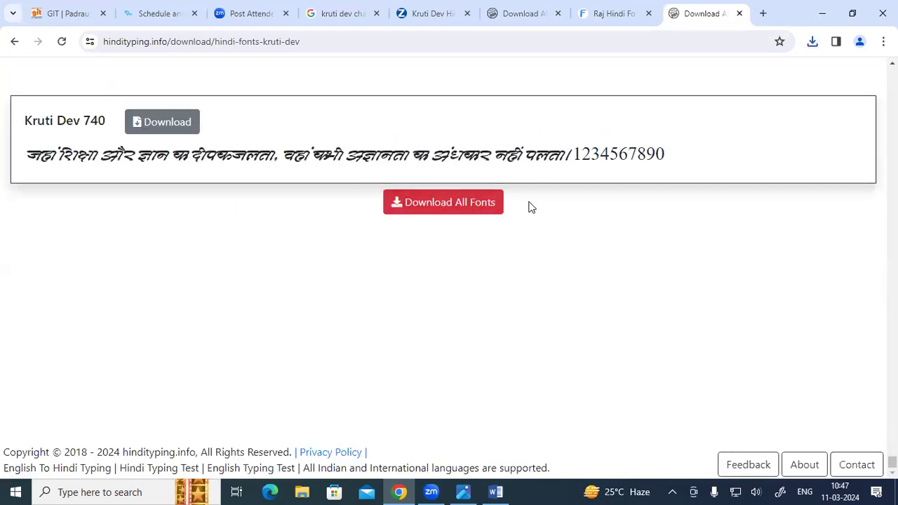
pyautogui.click(813, 41)
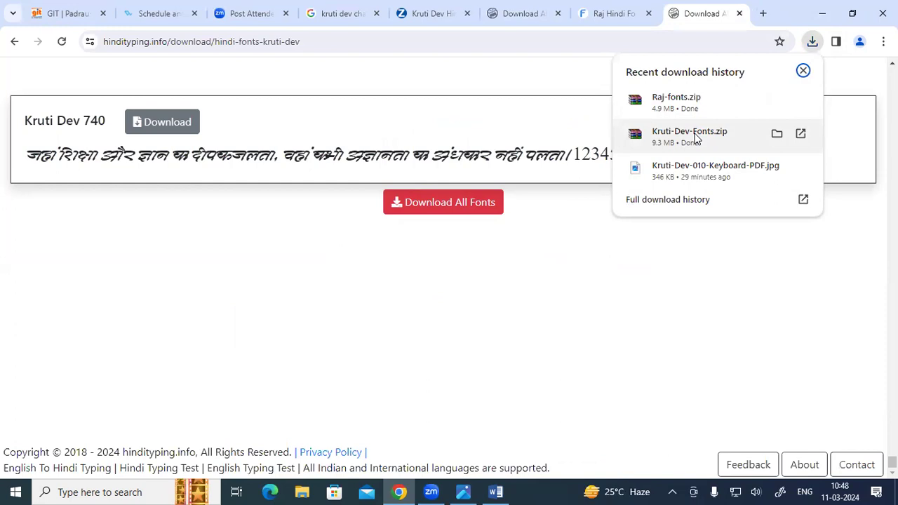
# Minimise the browser and browse from This PC to the Downloads folder.
pyautogui.click(823, 15)
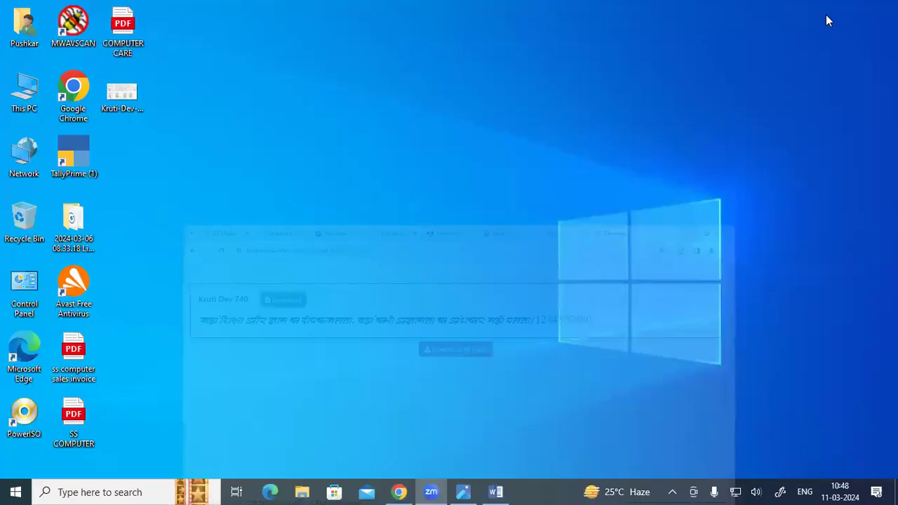
pyautogui.click(42, 86)
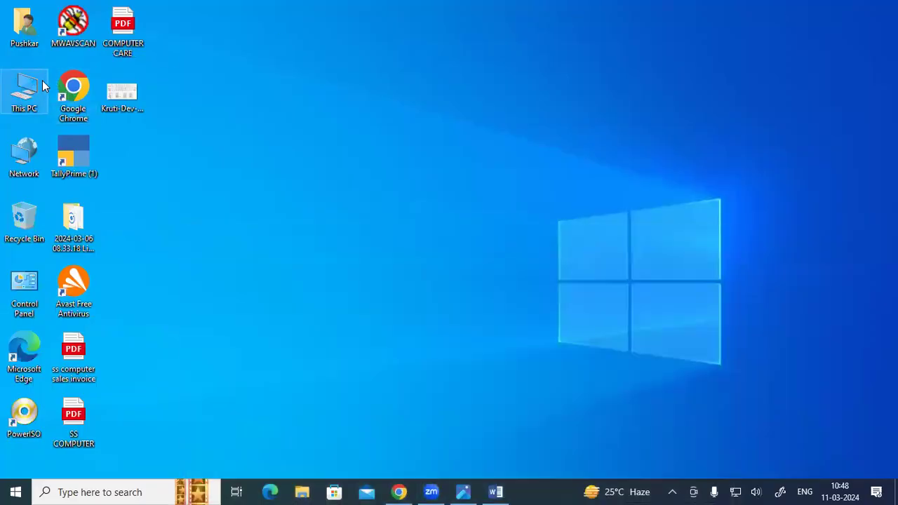
pyautogui.doubleClick(42, 85)
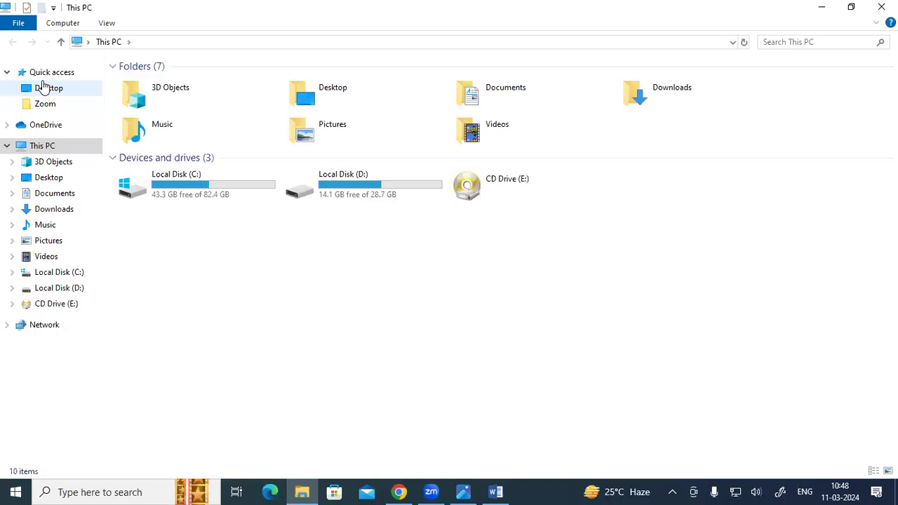
pyautogui.doubleClick(702, 88)
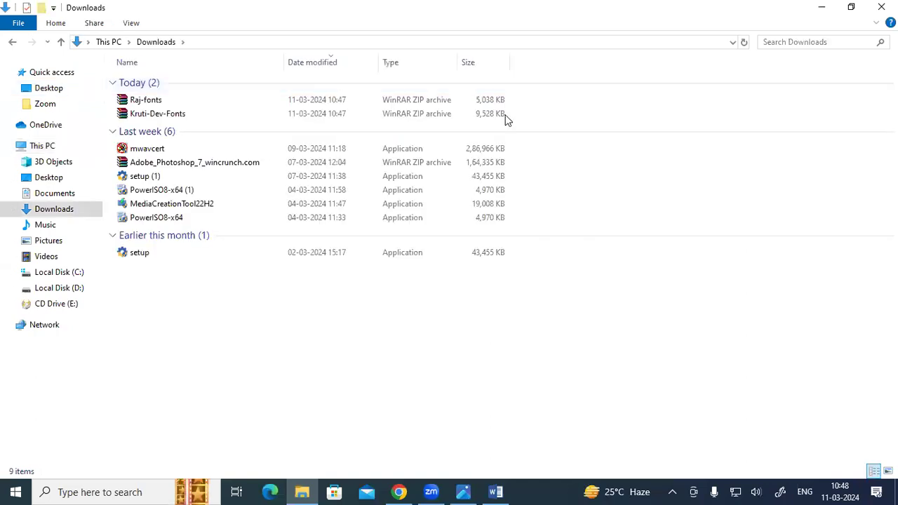
# Select the Kruti-Dev-Fonts.zip archive in Downloads.
pyautogui.click(147, 105)
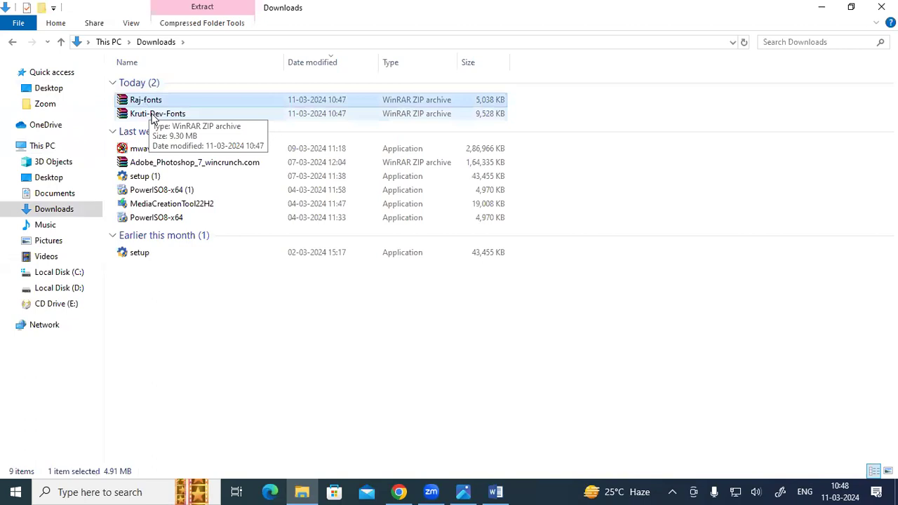
pyautogui.click(153, 115)
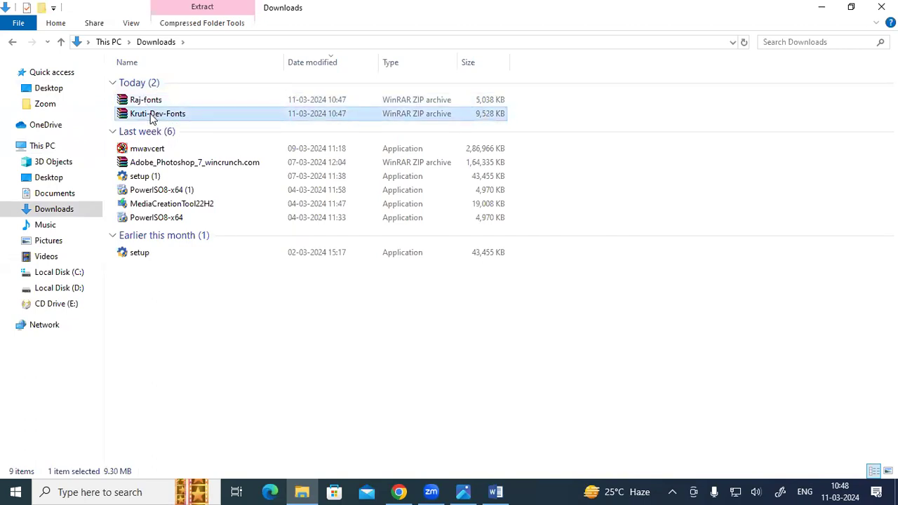
pyautogui.rightClick(150, 115)
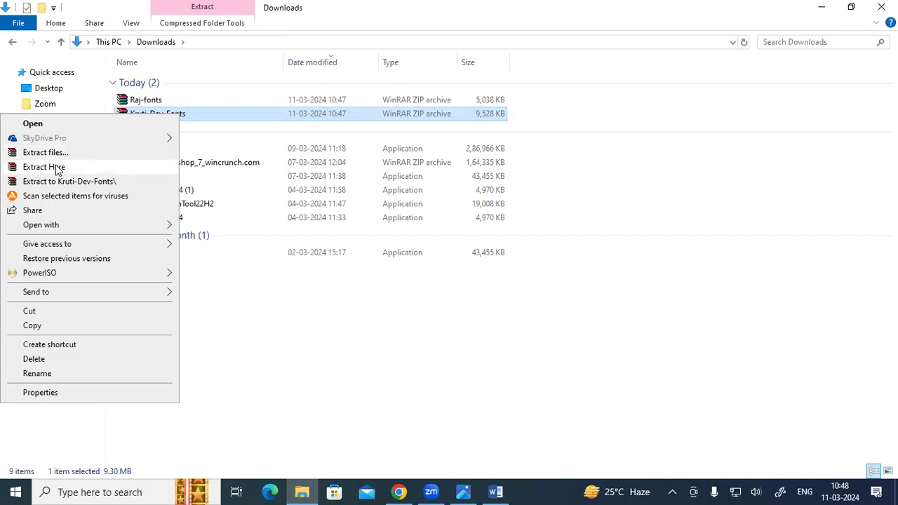
pyautogui.click(267, 350)
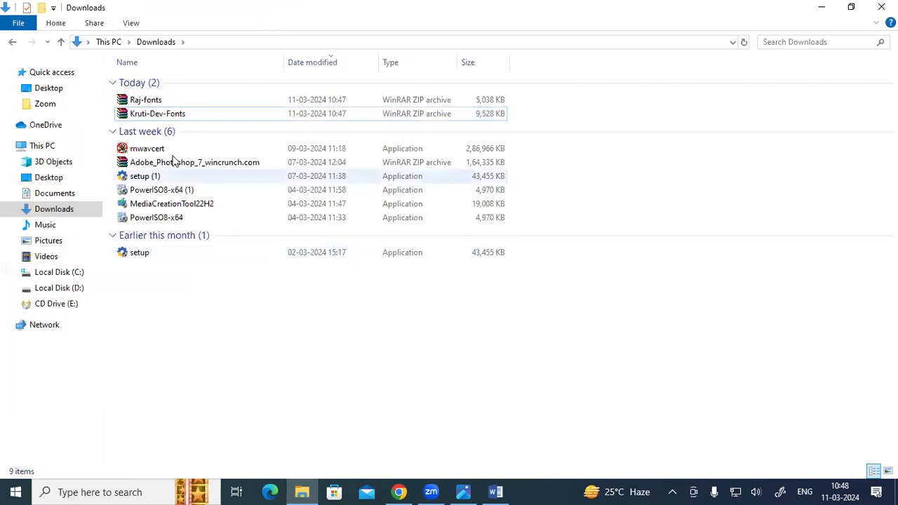
pyautogui.click(172, 116)
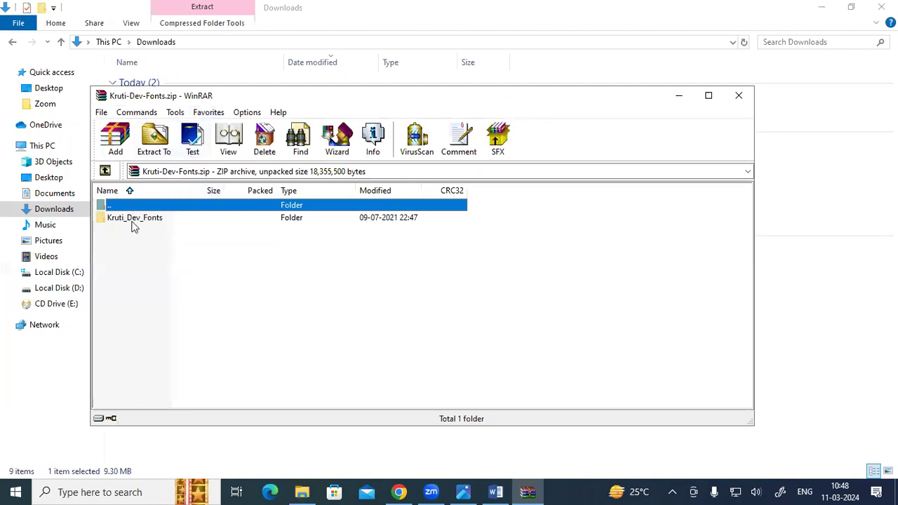
# Open the Kruti_Dev_Fonts folder in the archive and preview the K142 and K136 fonts.
pyautogui.doubleClick(133, 221)
pyautogui.scroll(-3, 140, 273)
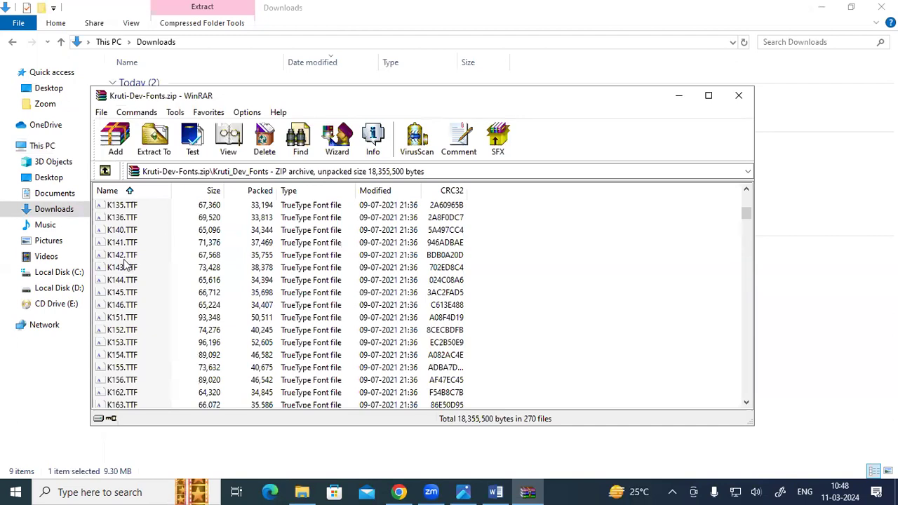
pyautogui.click(121, 257)
pyautogui.doubleClick(121, 258)
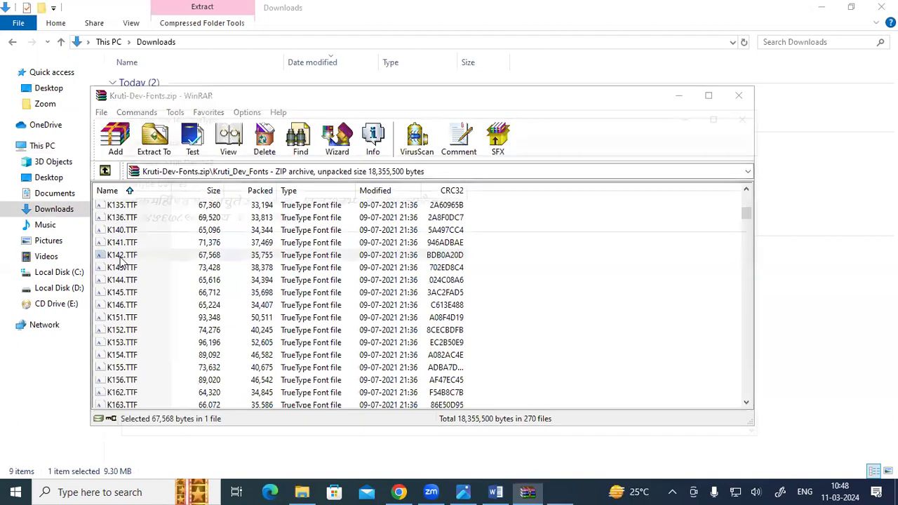
pyautogui.moveTo(318, 103); pyautogui.dragTo(313, 82)
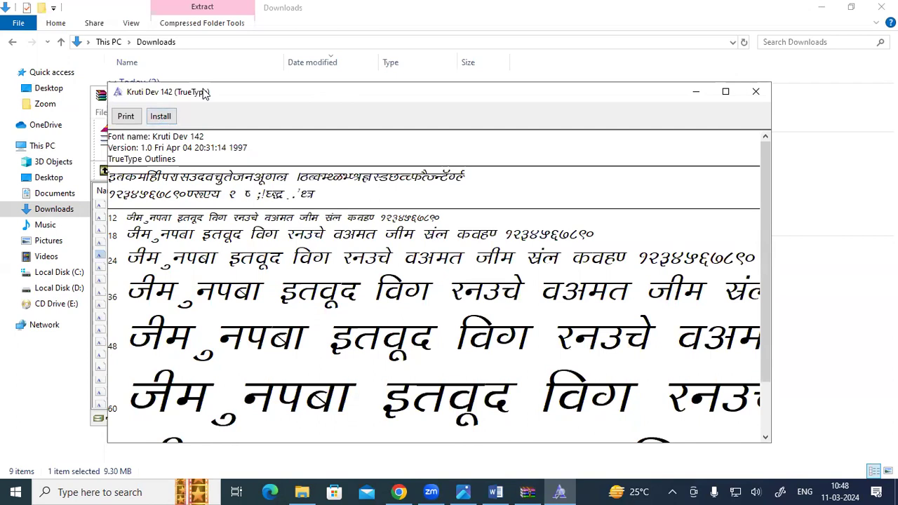
pyautogui.click(755, 92)
pyautogui.doubleClick(133, 217)
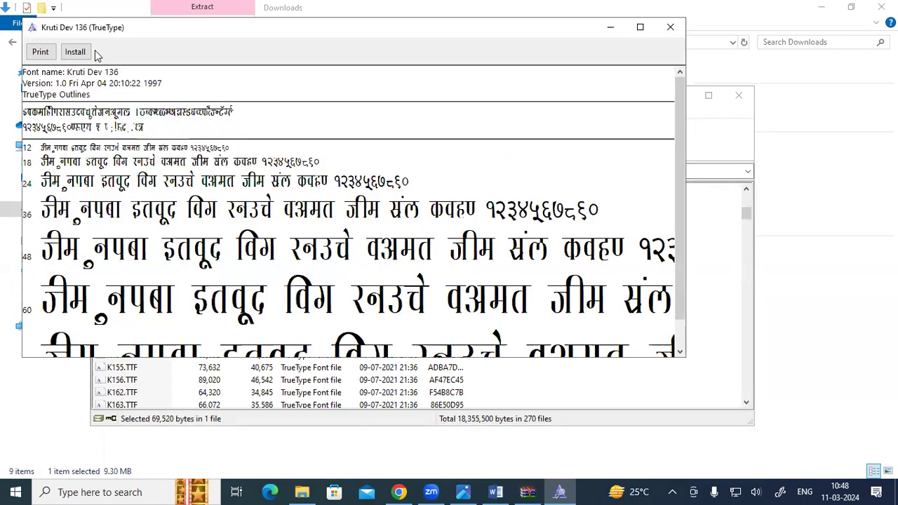
pyautogui.click(670, 27)
# Extract all 270 font files into the suggested Kruti-Dev-Fonts folder.
pyautogui.hotkey('ctrl', 'a')
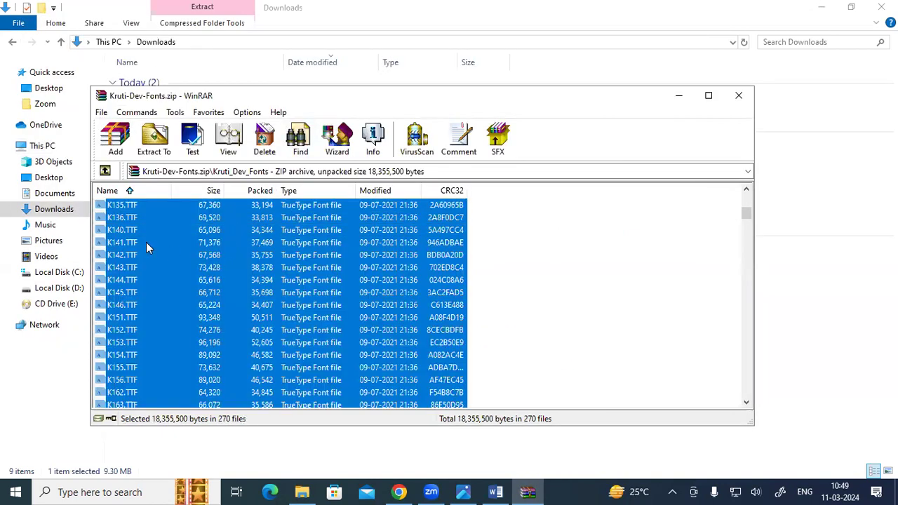
pyautogui.rightClick(131, 237)
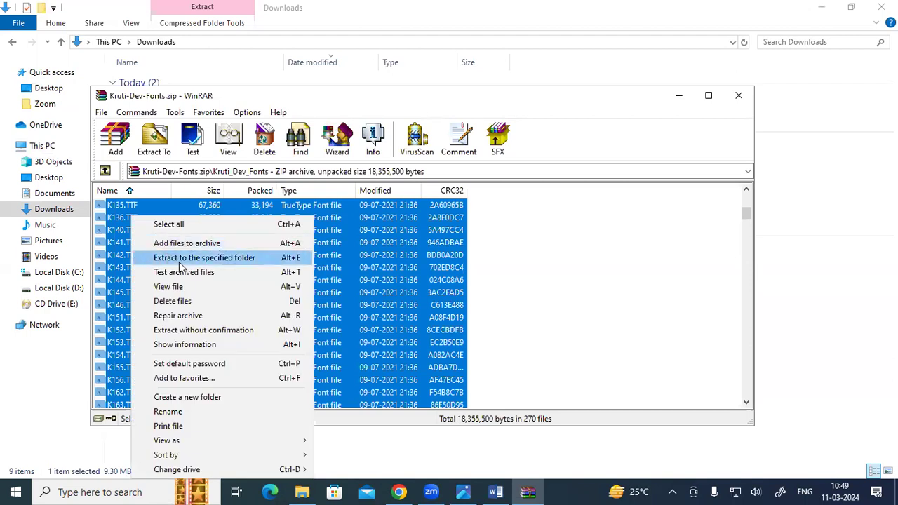
pyautogui.click(245, 261)
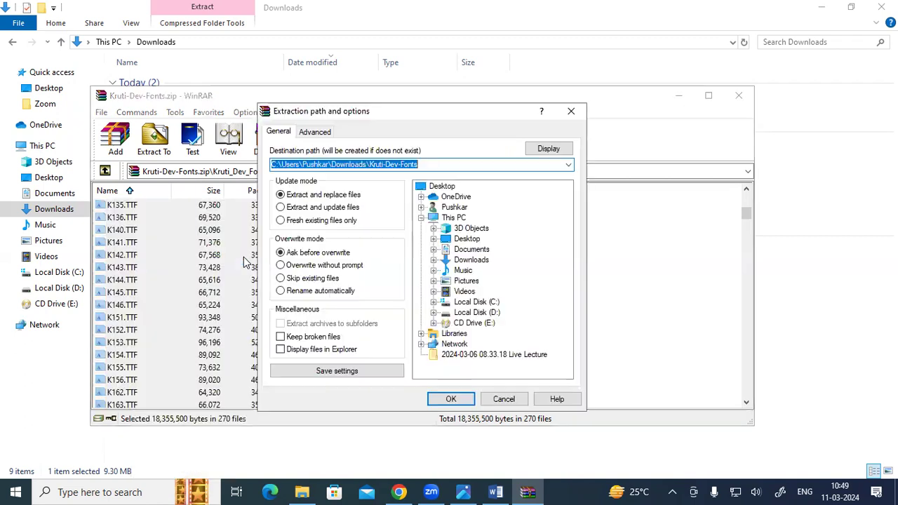
pyautogui.click(449, 399)
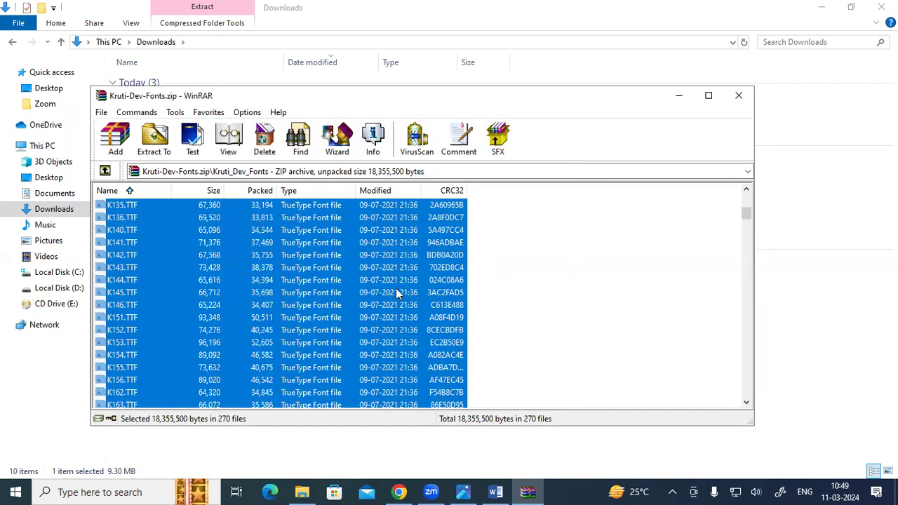
# Close WinRAR and open the extracted Kruti-Dev-Fonts > Kruti_Dev_Fonts folder.
pyautogui.click(737, 95)
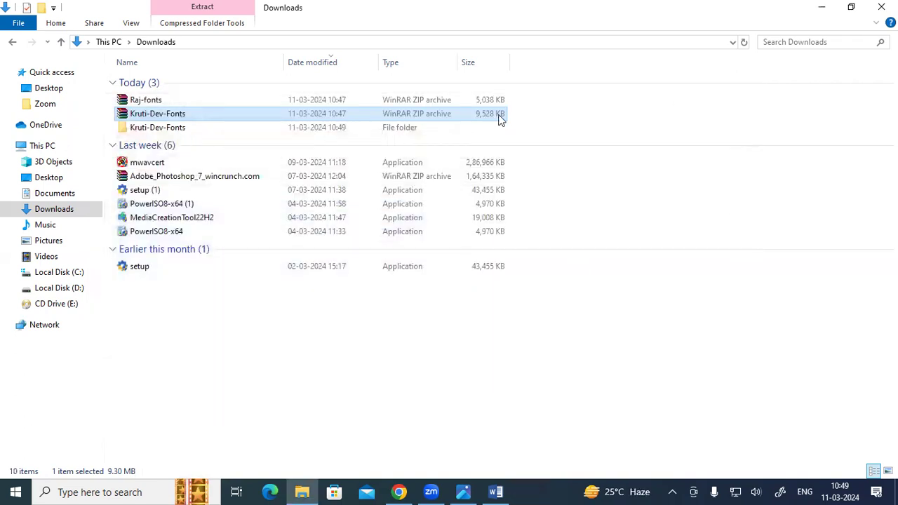
pyautogui.click(189, 131)
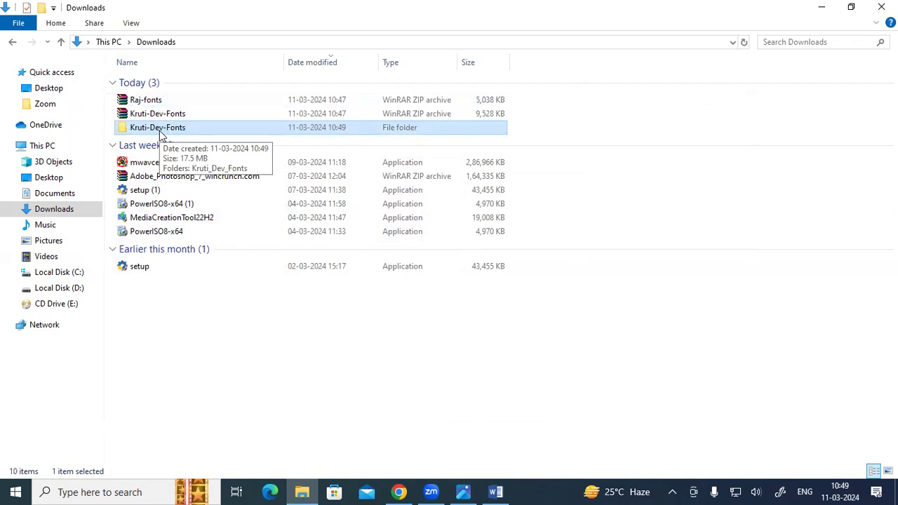
pyautogui.doubleClick(159, 130)
pyautogui.doubleClick(160, 82)
pyautogui.scroll(-8, 165, 155)
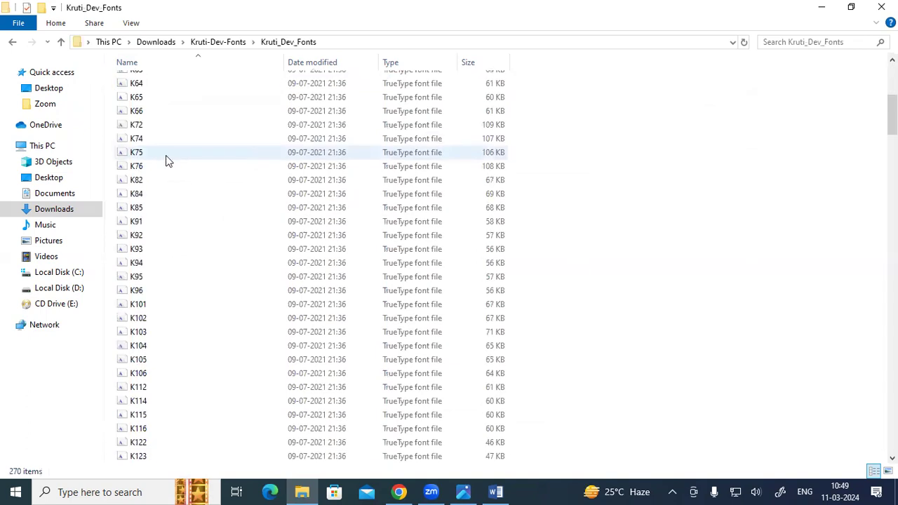
pyautogui.scroll(7, 166, 155)
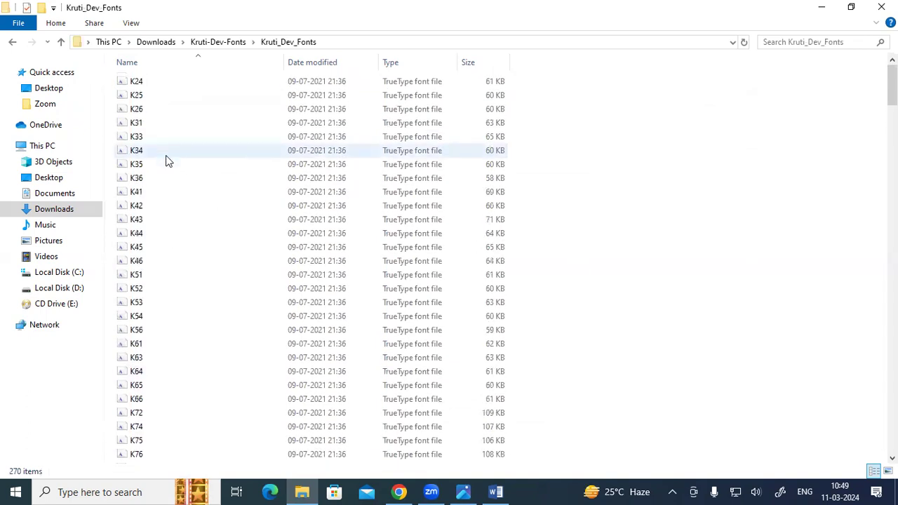
# Install all 270 Kruti Dev font files and close the folder window.
pyautogui.hotkey('ctrl', 'a')
pyautogui.rightClick(150, 137)
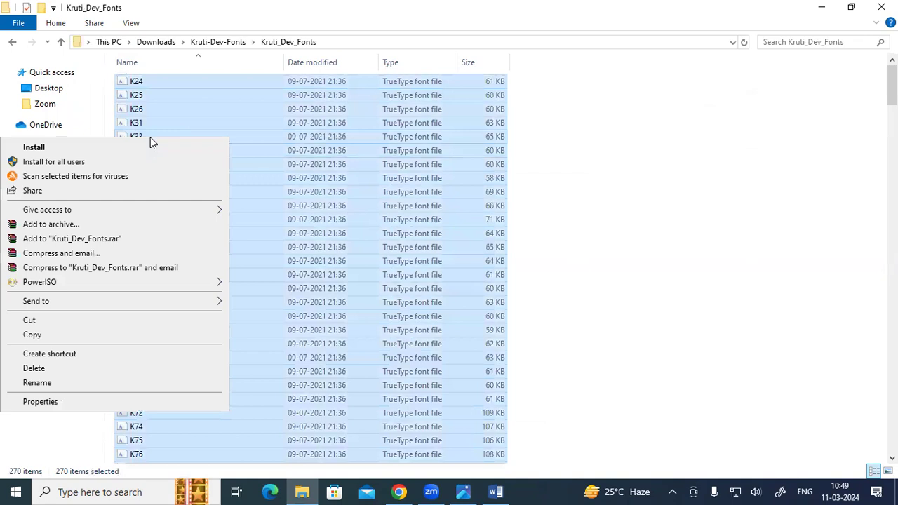
pyautogui.click(66, 147)
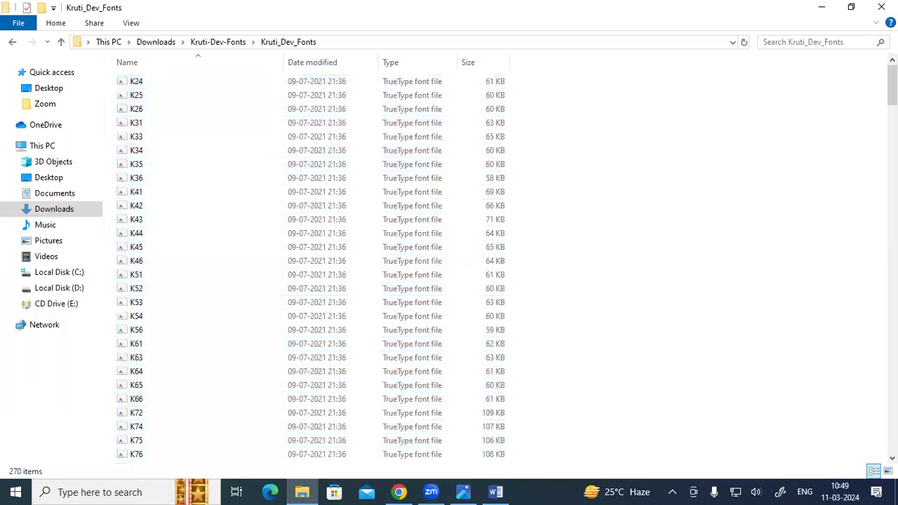
pyautogui.click(881, 7)
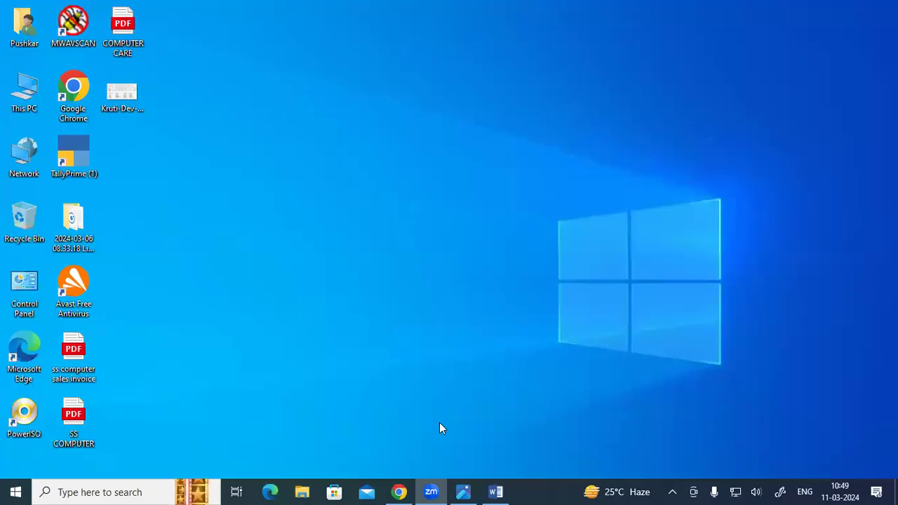
# Minimise Chrome, go to This PC > Downloads, and open Kruti-Dev-Fonts.zip in WinRAR.
pyautogui.hotkey('alt', 'Tab')
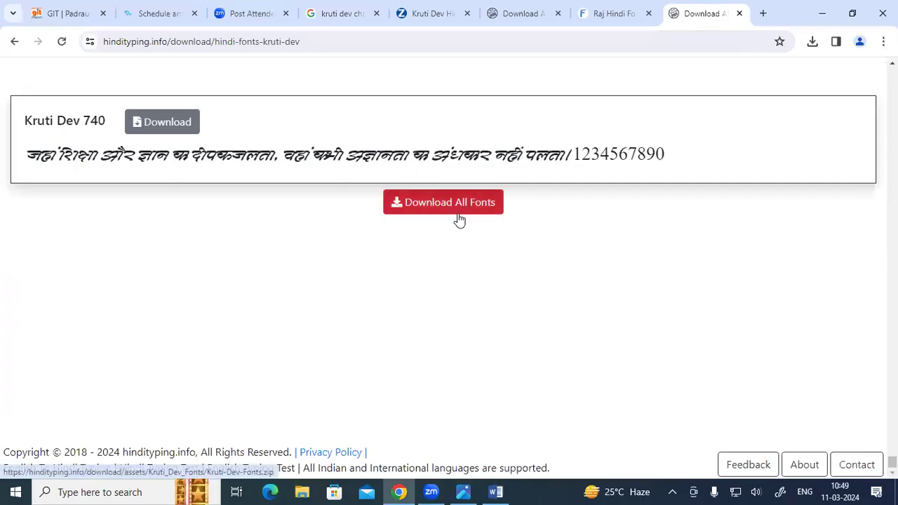
pyautogui.click(822, 13)
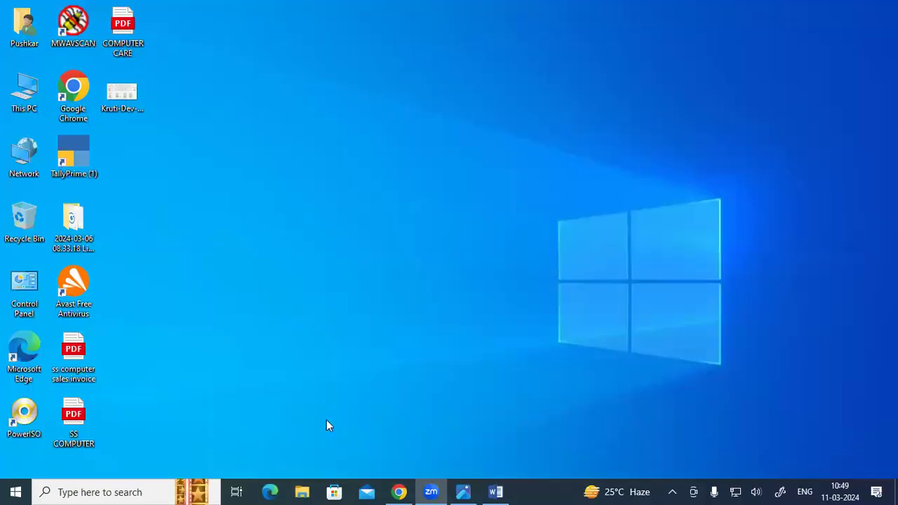
pyautogui.doubleClick(29, 88)
pyautogui.click(667, 94)
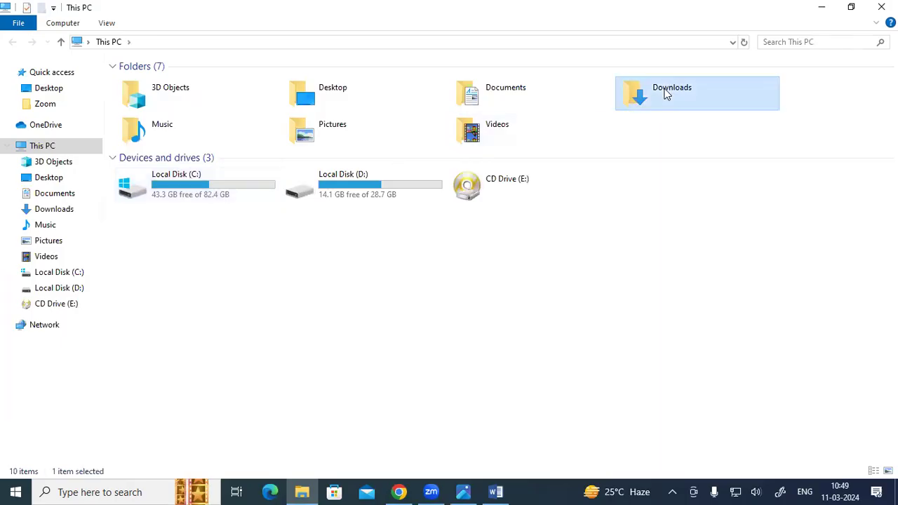
pyautogui.doubleClick(667, 95)
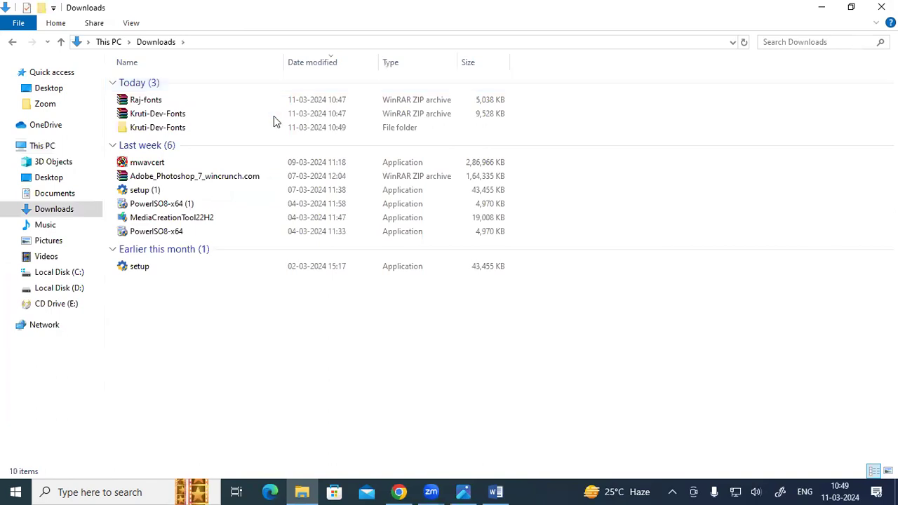
pyautogui.click(181, 114)
pyautogui.rightClick(180, 113)
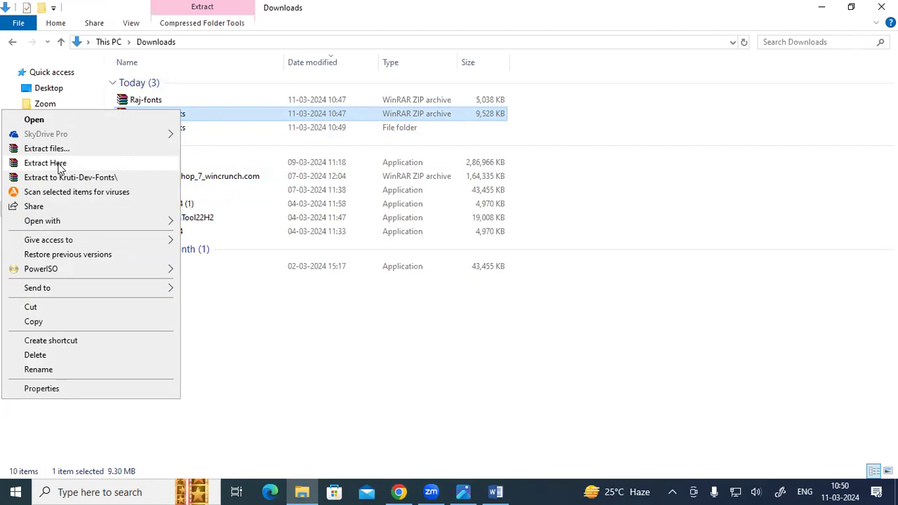
pyautogui.doubleClick(240, 114)
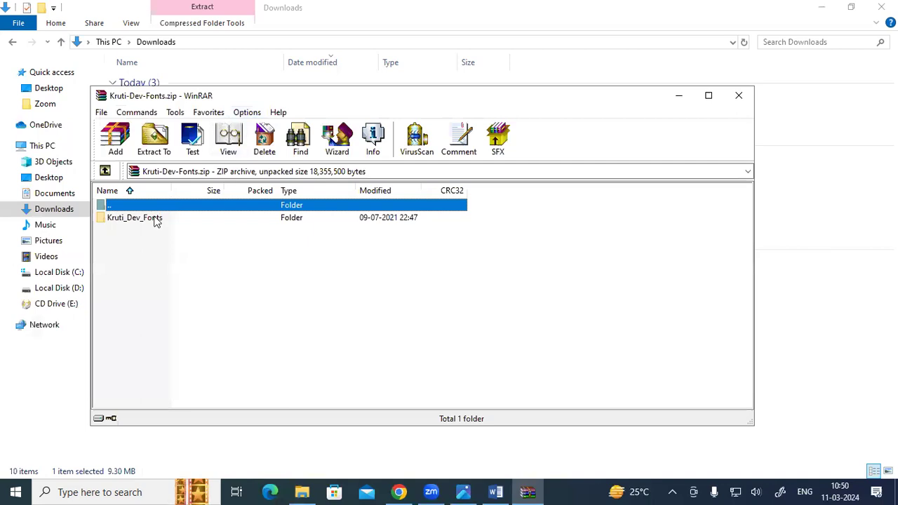
# Open the Kruti_Dev_Fonts folder in the archive, cancelling an accidental rename of K115.TTF.
pyautogui.doubleClick(155, 218)
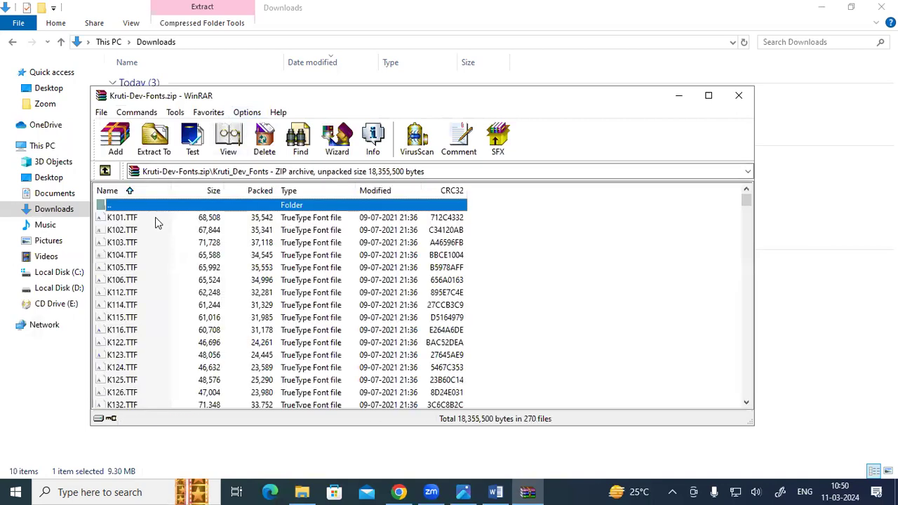
pyautogui.rightClick(138, 246)
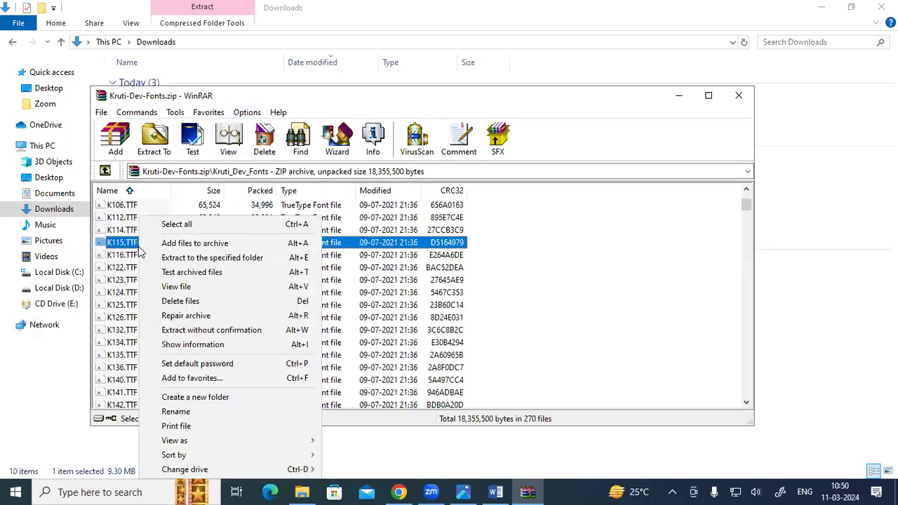
pyautogui.click(133, 245)
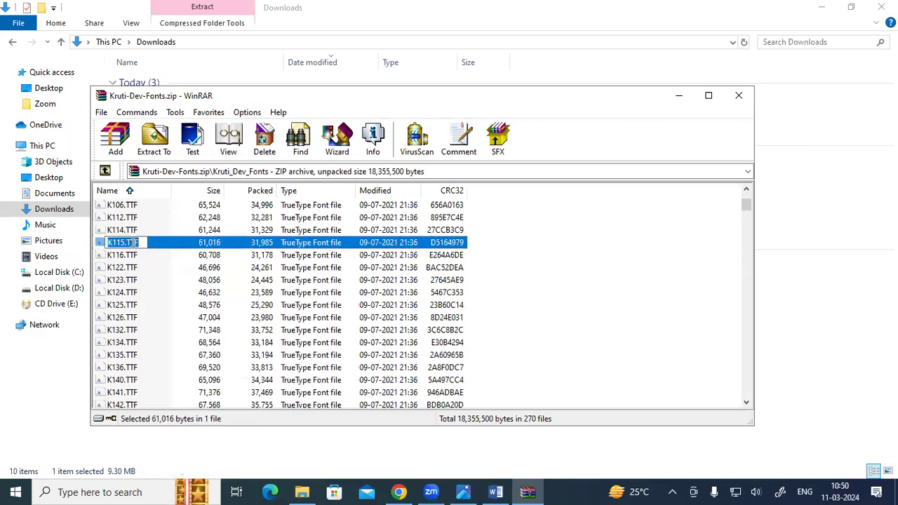
pyautogui.click(136, 262)
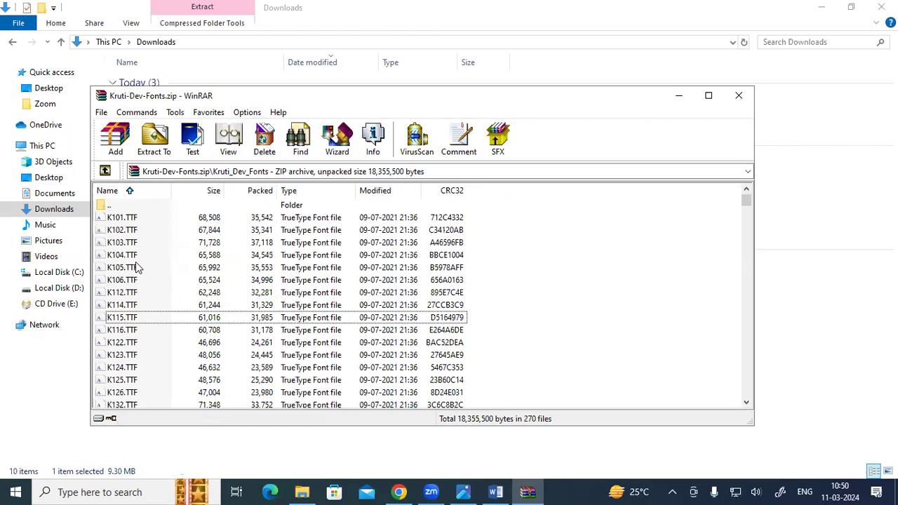
# Extract all 270 fonts to Kruti-Dev-Fonts with Yes to All, then close WinRAR.
pyautogui.hotkey('ctrl', 'a')
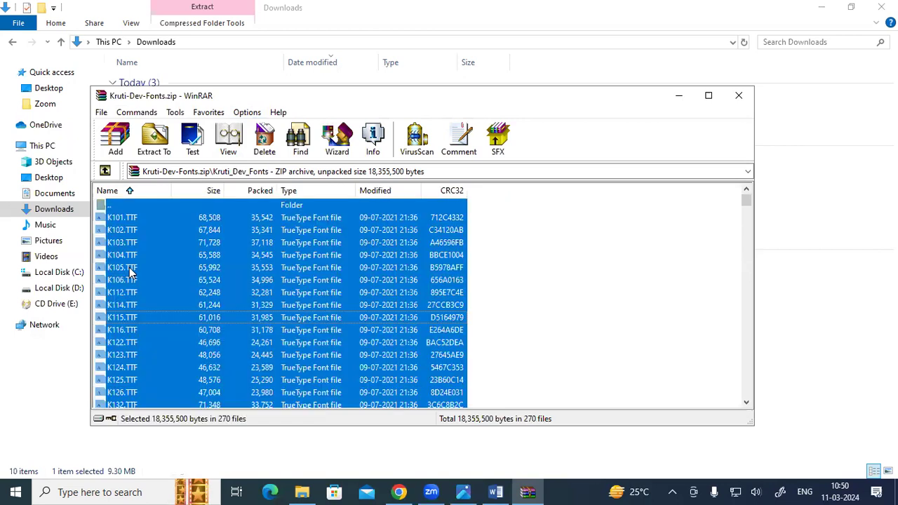
pyautogui.rightClick(130, 267)
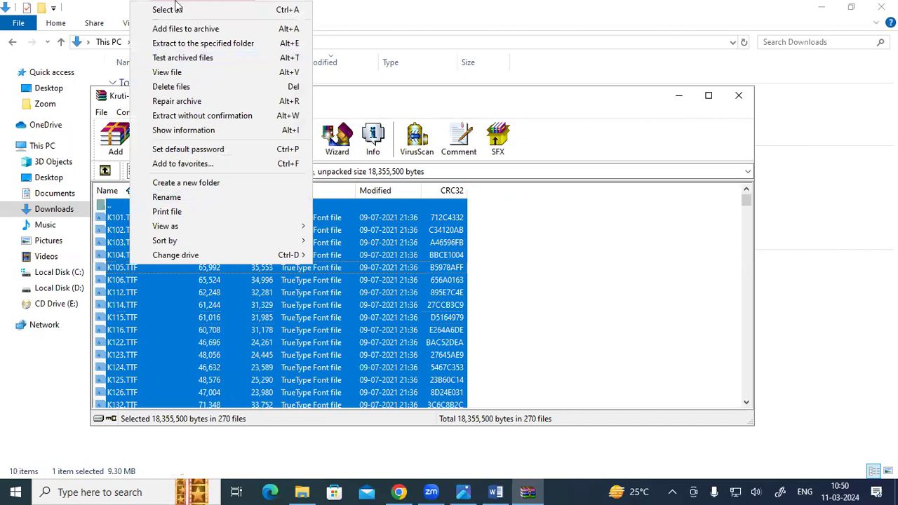
pyautogui.click(188, 43)
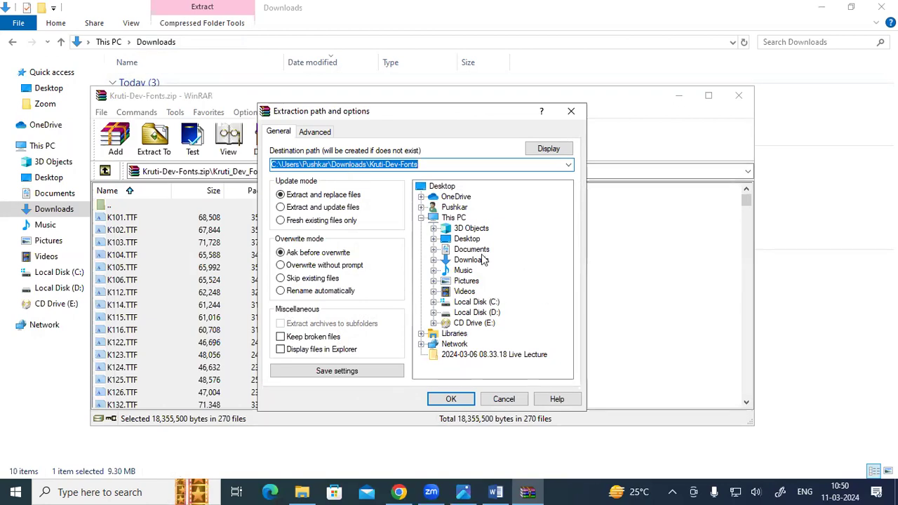
pyautogui.click(451, 399)
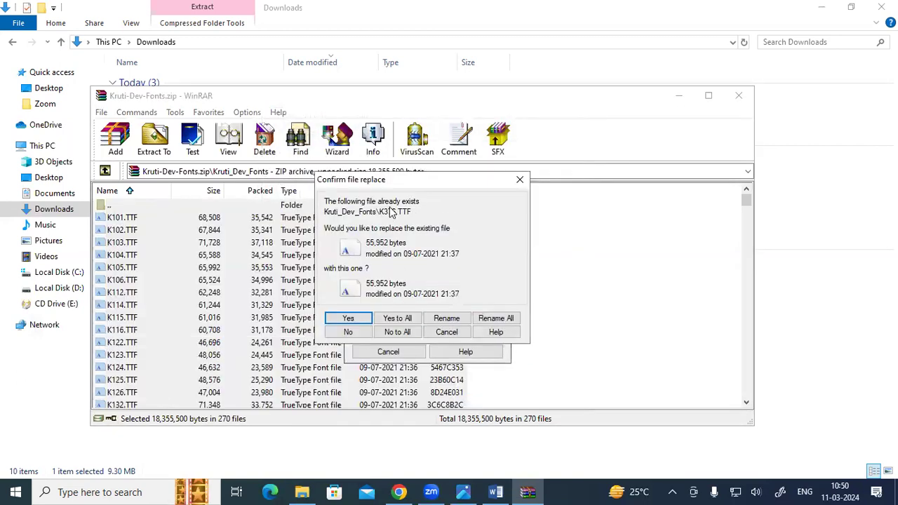
pyautogui.click(395, 317)
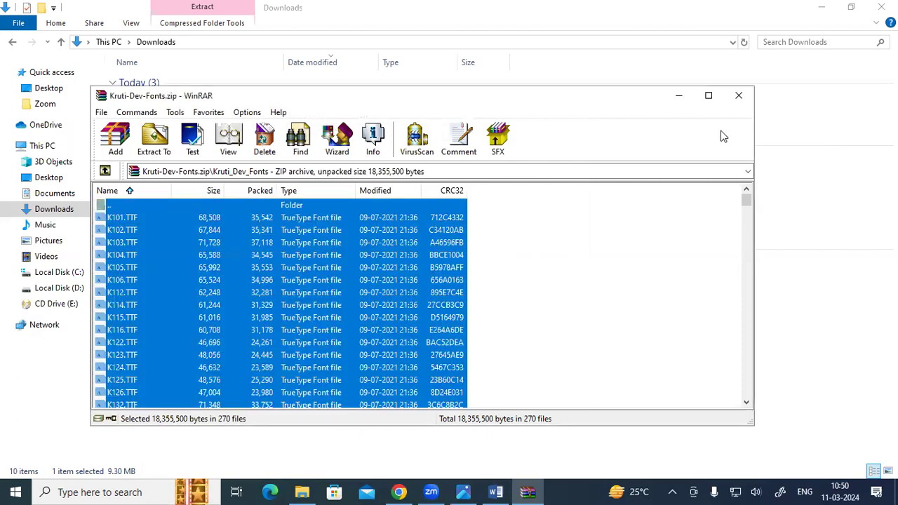
pyautogui.click(738, 96)
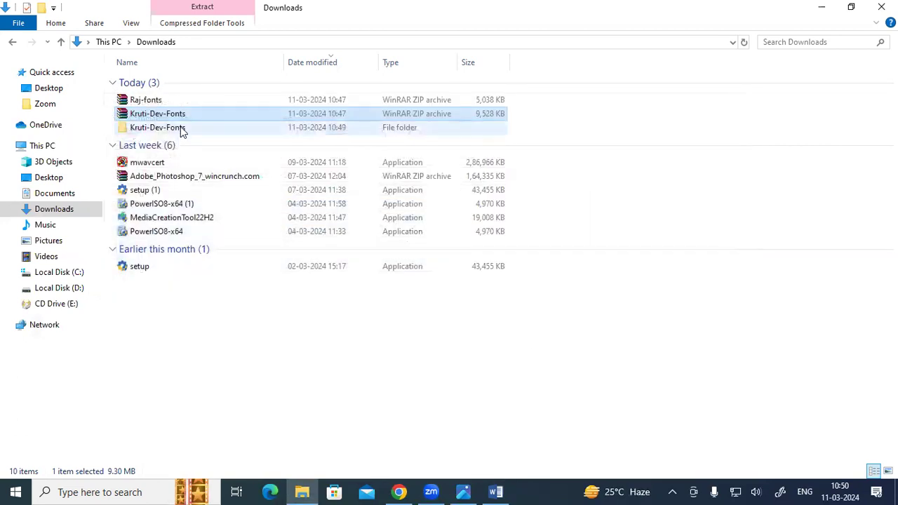
# Open the extracted Kruti-Dev-Fonts > Kruti_Dev_Fonts folder of font files.
pyautogui.doubleClick(182, 129)
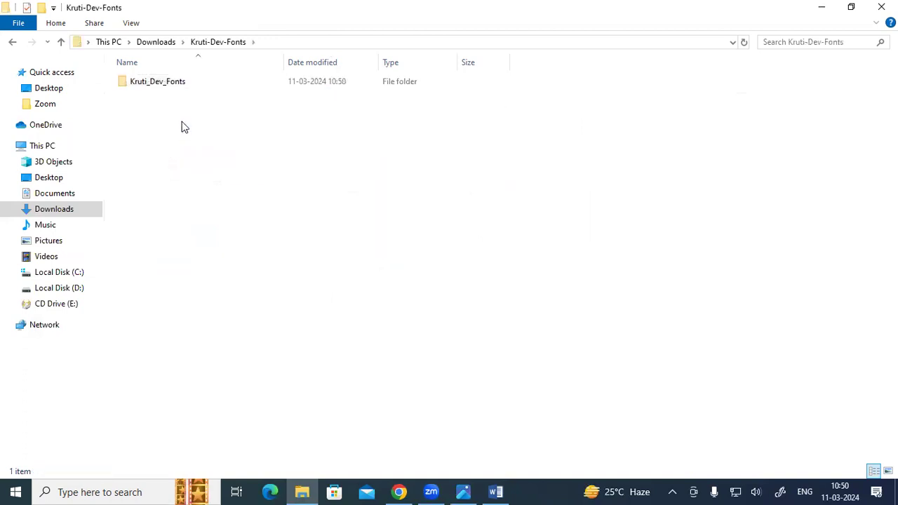
pyautogui.doubleClick(184, 91)
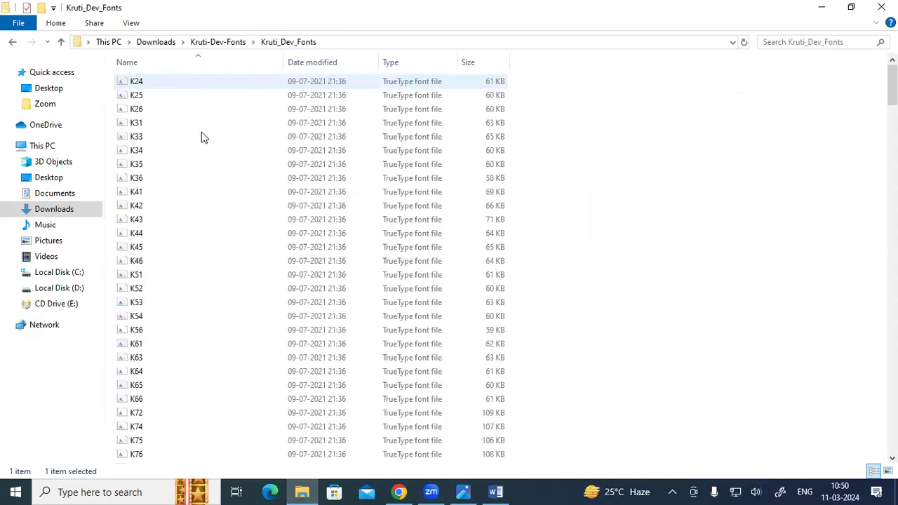
pyautogui.scroll(-1, 214, 223)
pyautogui.scroll(1, 213, 223)
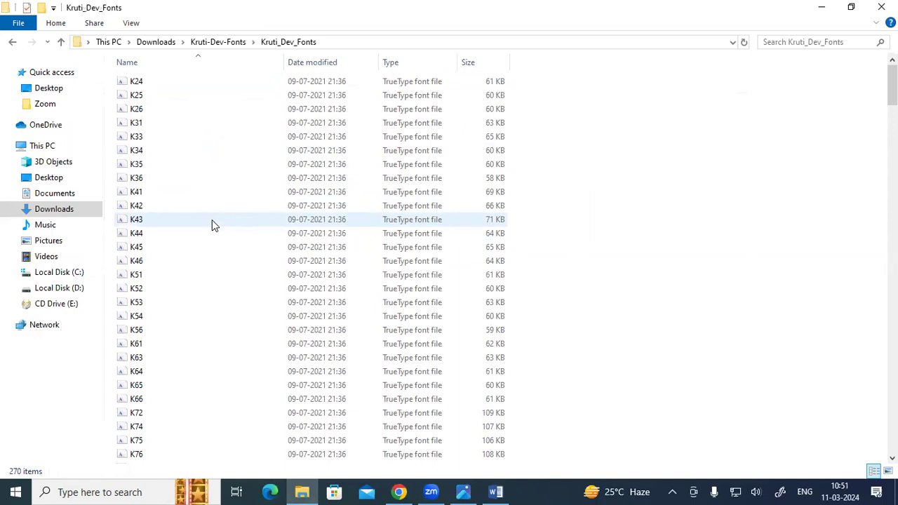
# Install all 270 fonts, then switch to Word and type the test text YT5UHEDT.
pyautogui.hotkey('ctrl', 'a')
pyautogui.rightClick(170, 163)
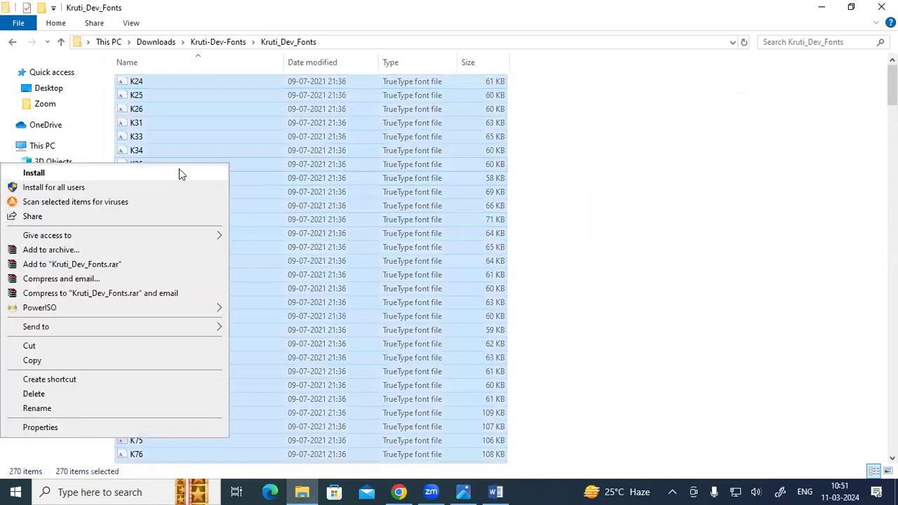
pyautogui.click(114, 175)
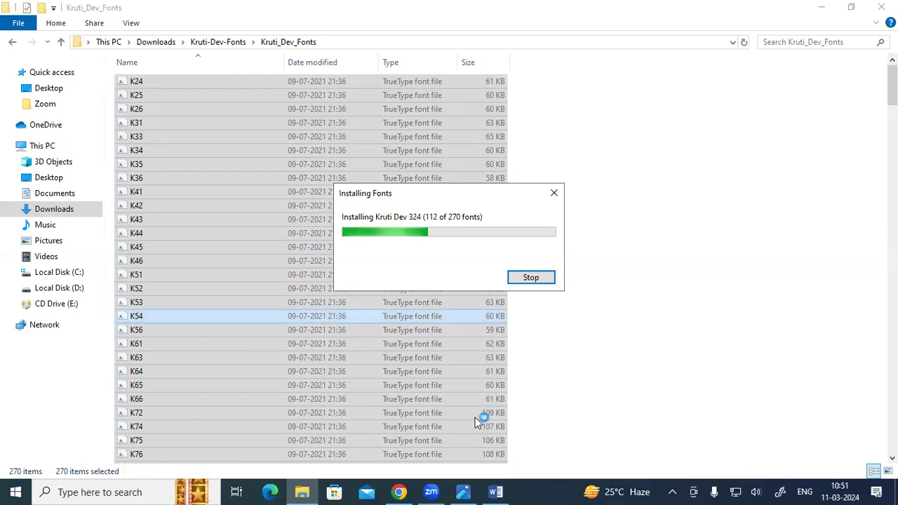
pyautogui.click(495, 491)
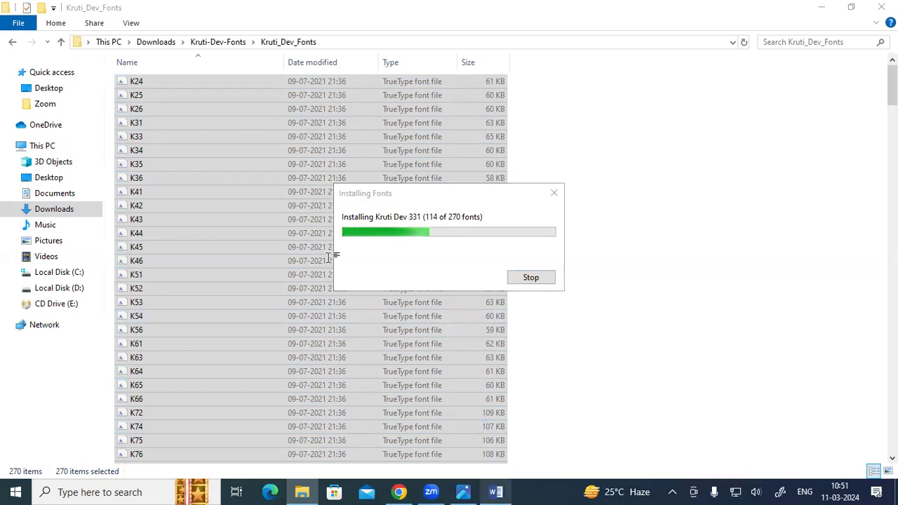
pyautogui.write('YT5UHEDT')
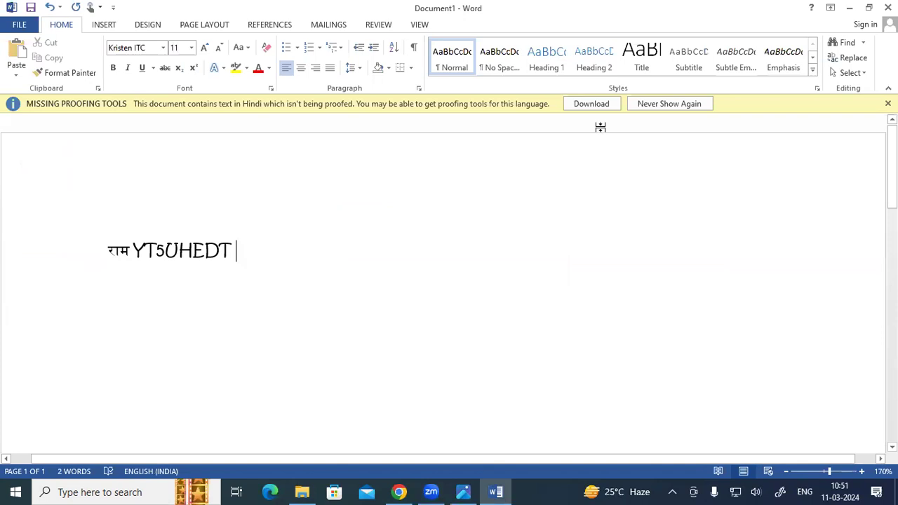
# Close the Missing Proofing Tools bar and delete all the test text in Document1.
pyautogui.click(887, 103)
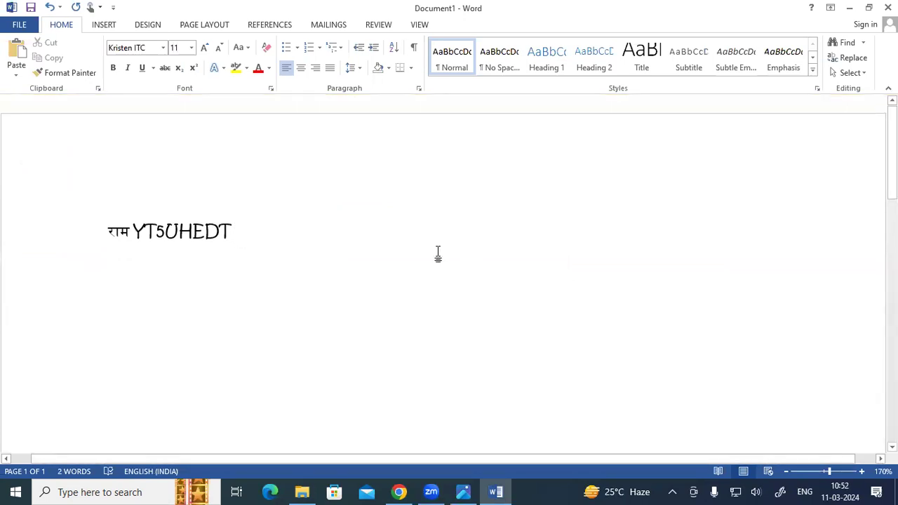
pyautogui.keyDown('ctrl'); pyautogui.scroll(-5, 437, 254); pyautogui.keyUp('ctrl')
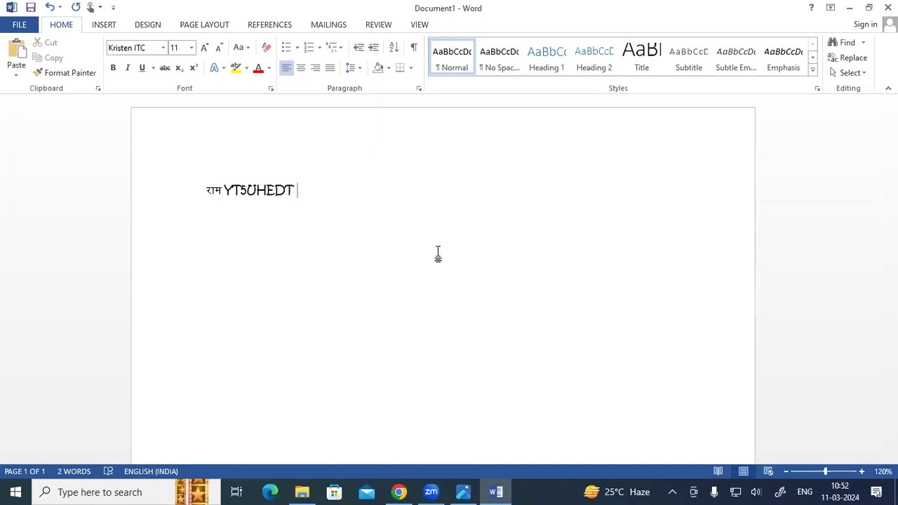
pyautogui.hotkey('ctrl', 'a')
pyautogui.press('BackSpace')
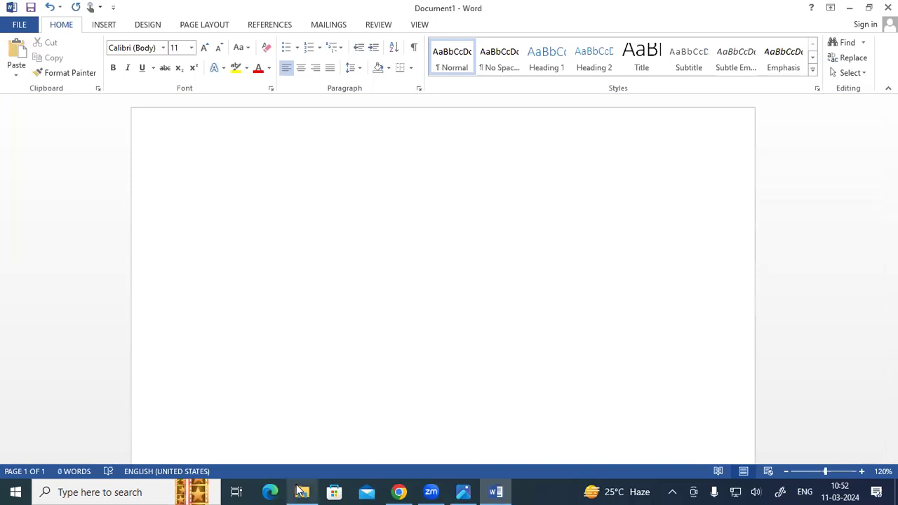
pyautogui.click(301, 491)
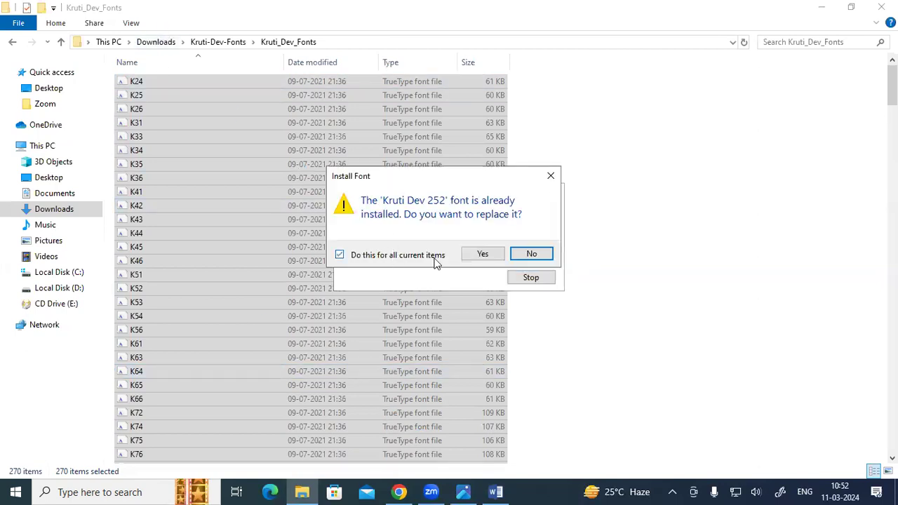
# Replace already-installed fonts for all items, then return to Downloads and select Raj-fonts.zip.
pyautogui.click(483, 252)
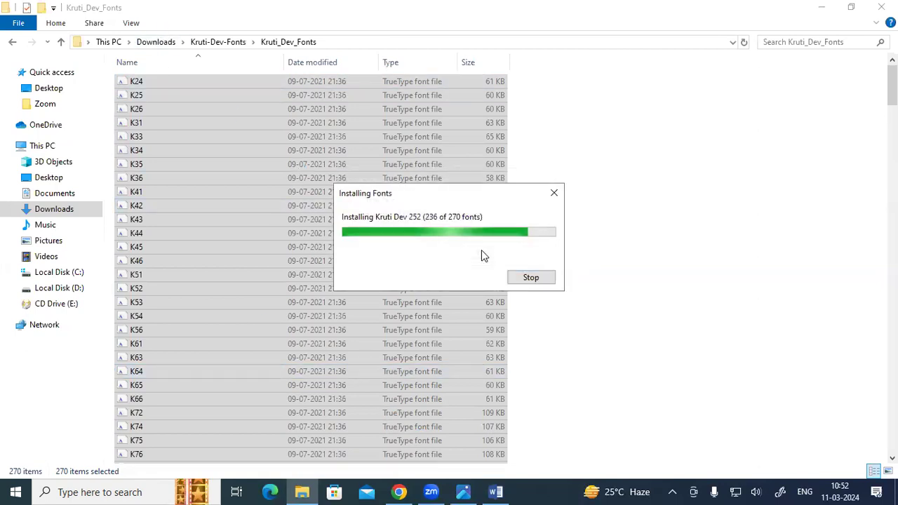
pyautogui.click(147, 45)
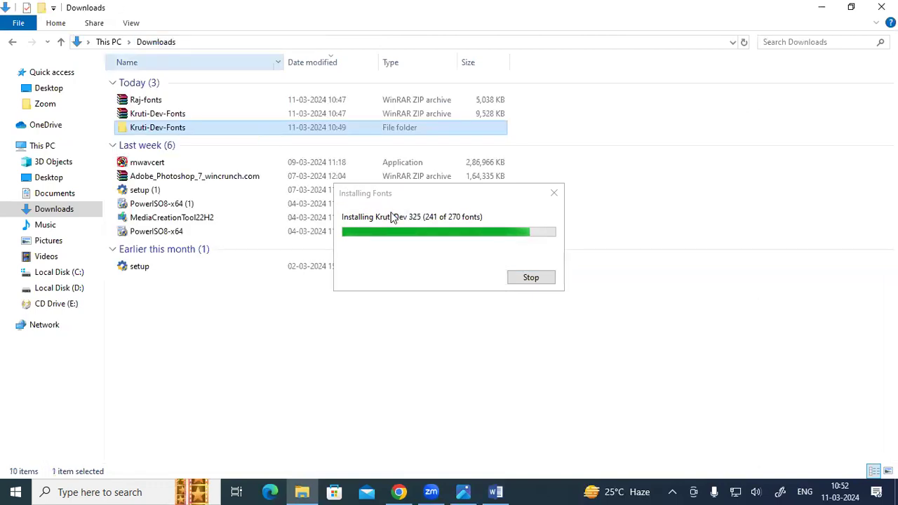
pyautogui.click(168, 102)
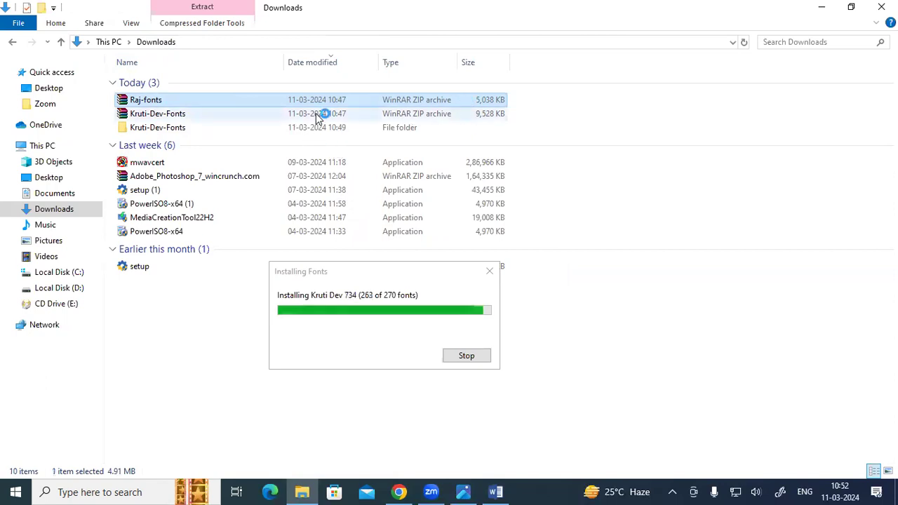
# Extract all 147 files of Raj-fonts.zip into a new Raj-fonts folder and close WinRAR.
pyautogui.doubleClick(295, 100)
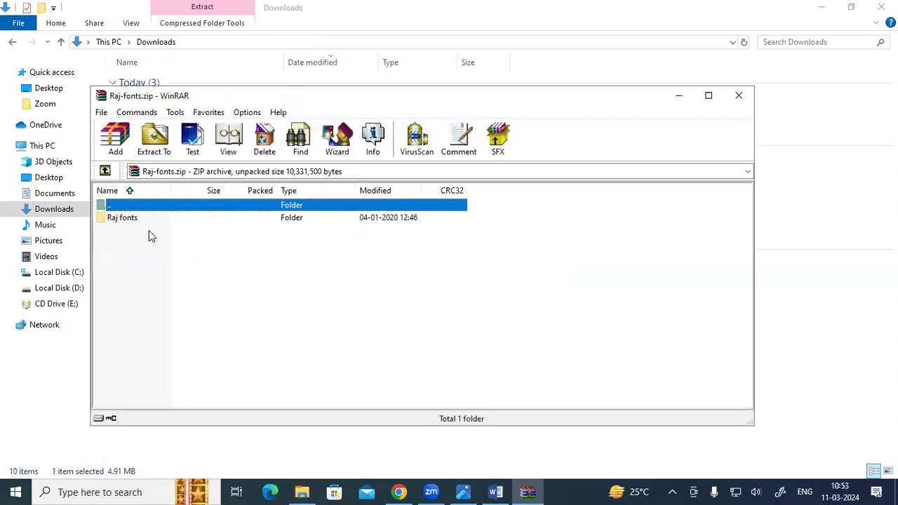
pyautogui.doubleClick(128, 218)
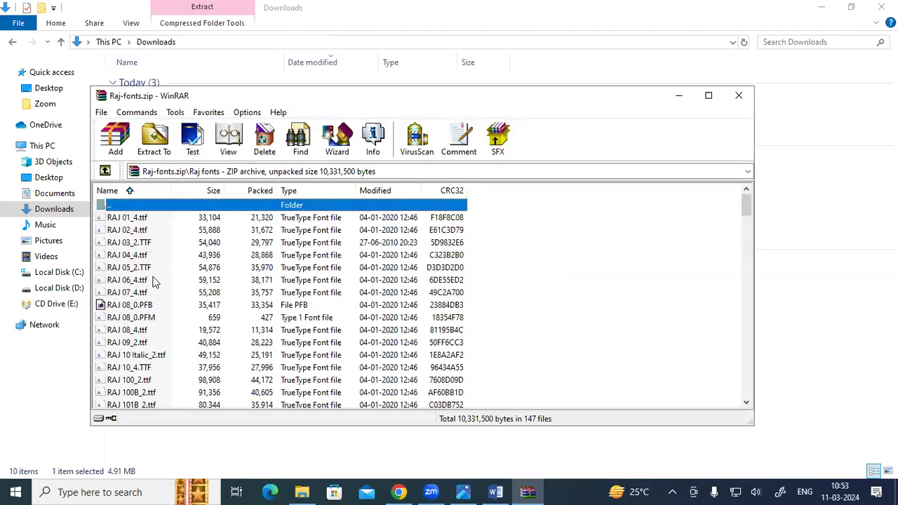
pyautogui.hotkey('ctrl', 'a')
pyautogui.rightClick(140, 265)
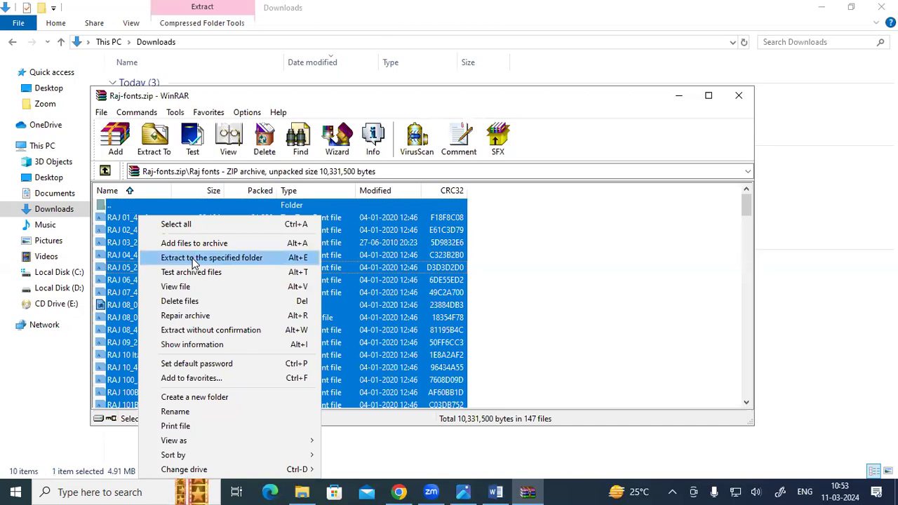
pyautogui.click(193, 259)
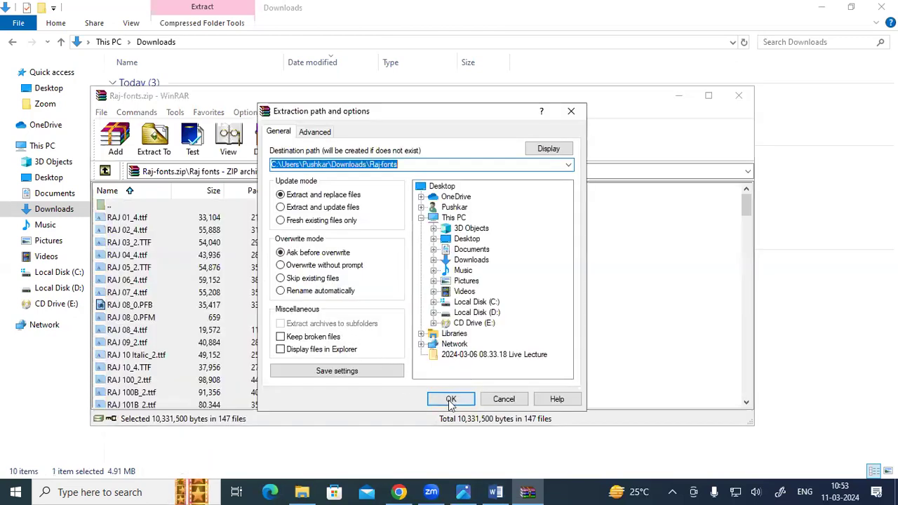
pyautogui.click(450, 399)
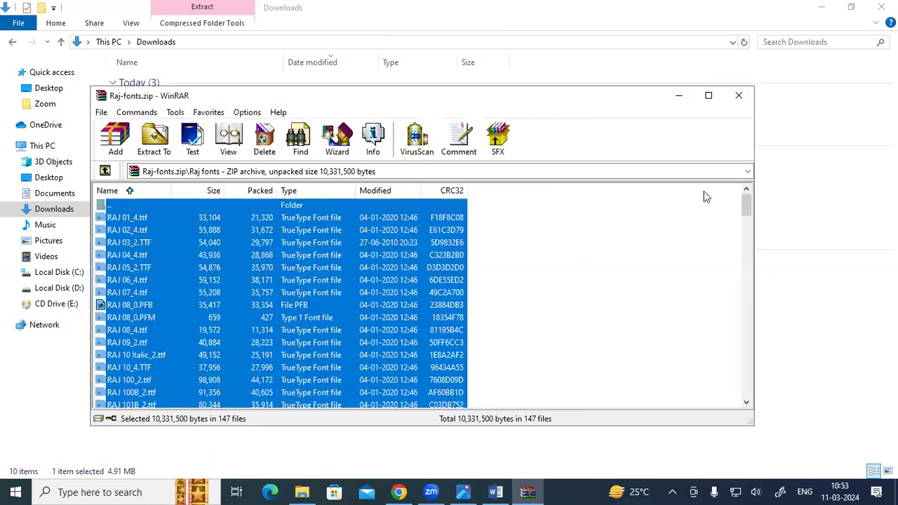
pyautogui.click(736, 95)
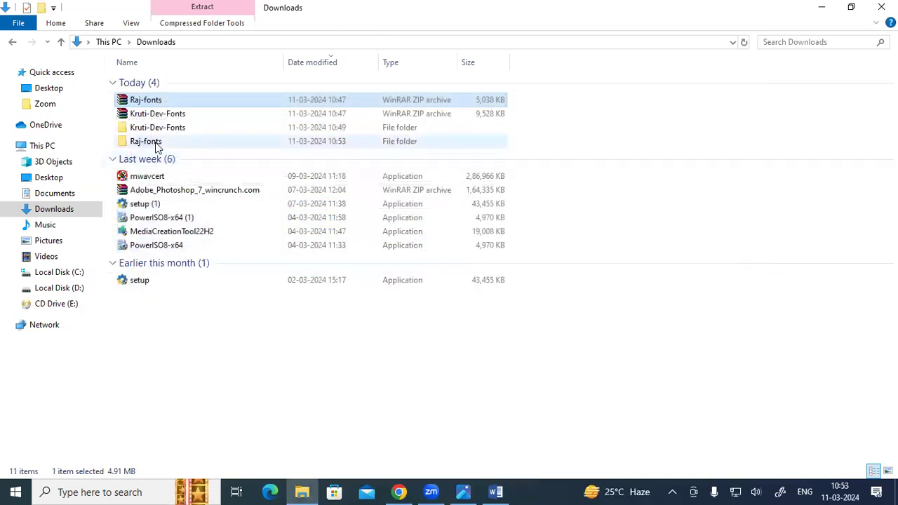
# Open Raj-fonts > Raj fonts, select all 147 files and view the Install option without installing.
pyautogui.doubleClick(155, 143)
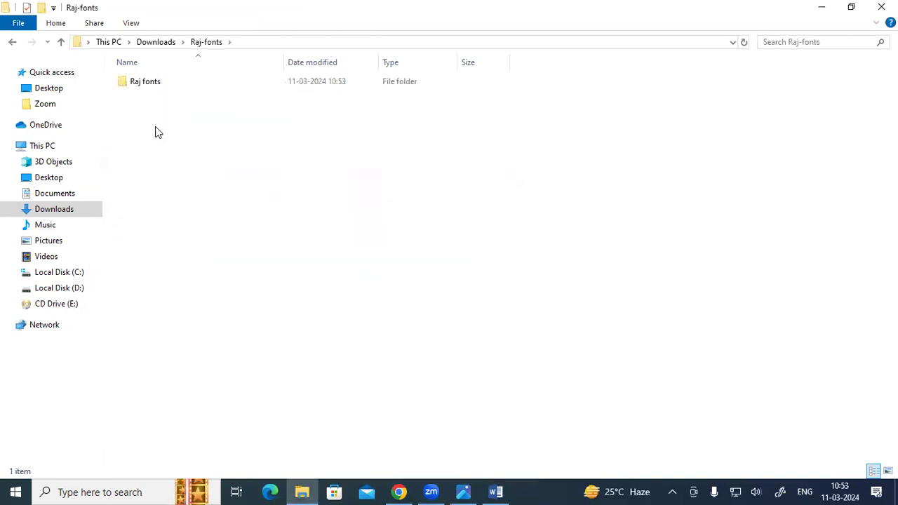
pyautogui.doubleClick(147, 82)
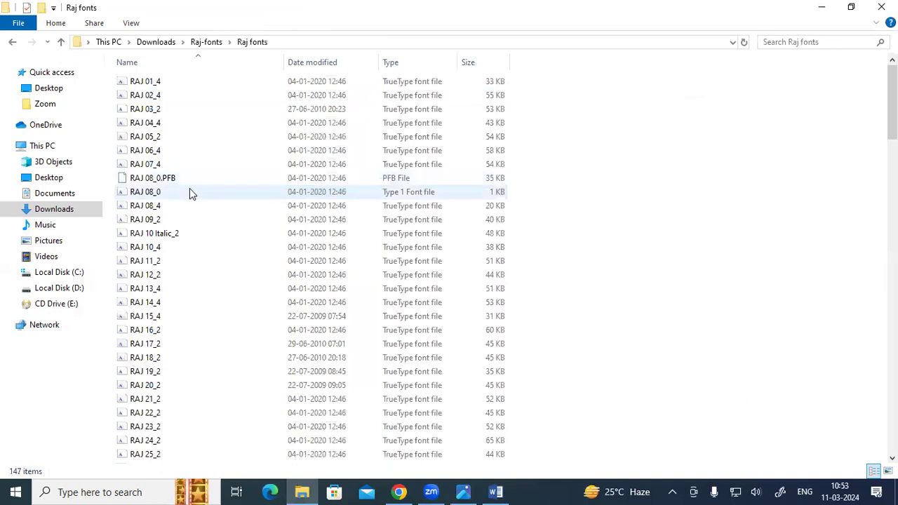
pyautogui.hotkey('ctrl', 'a')
pyautogui.rightClick(201, 145)
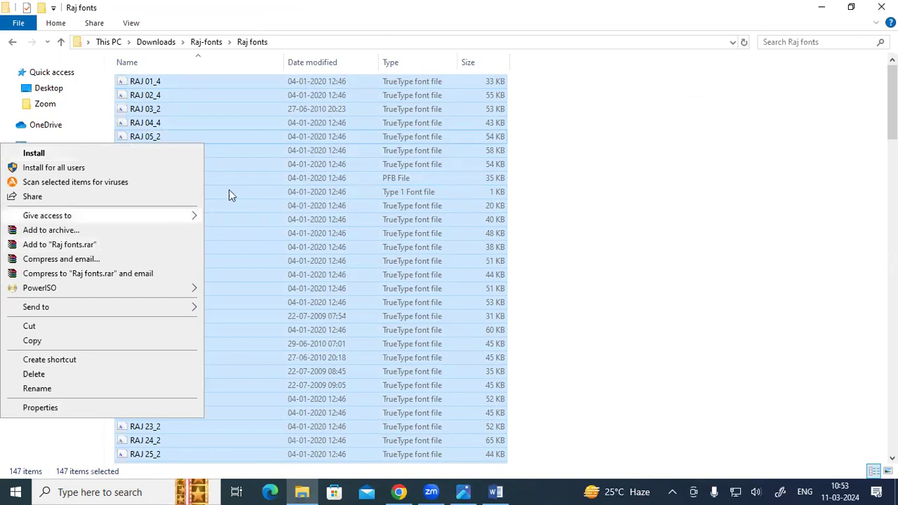
pyautogui.click(679, 202)
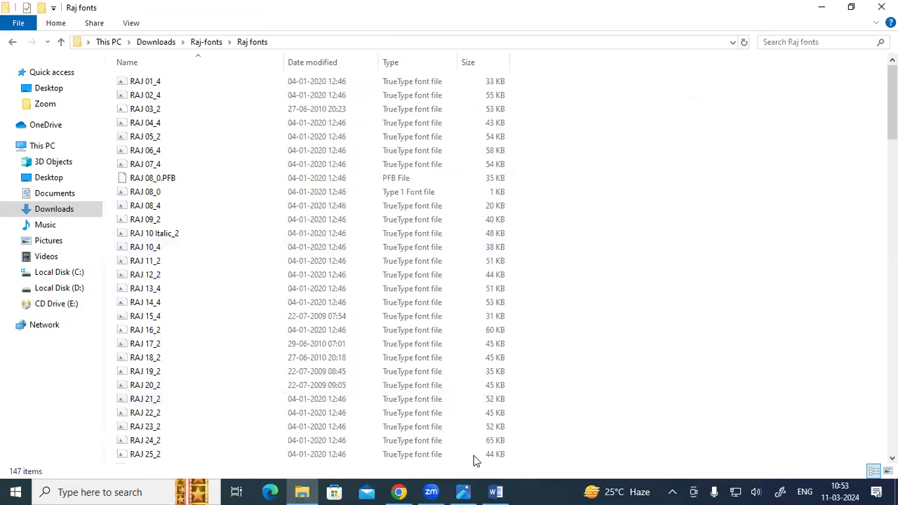
pyautogui.click(302, 491)
pyautogui.click(302, 491)
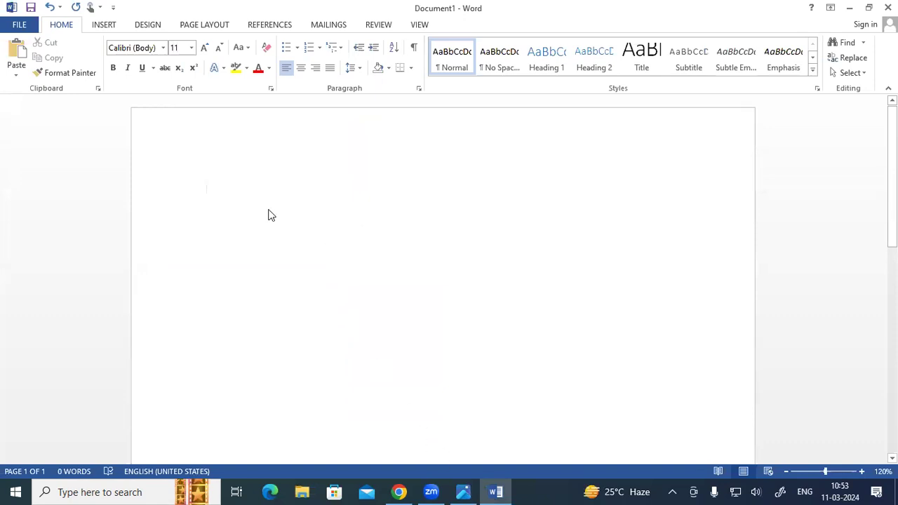
pyautogui.hotkey('alt', 'Tab')
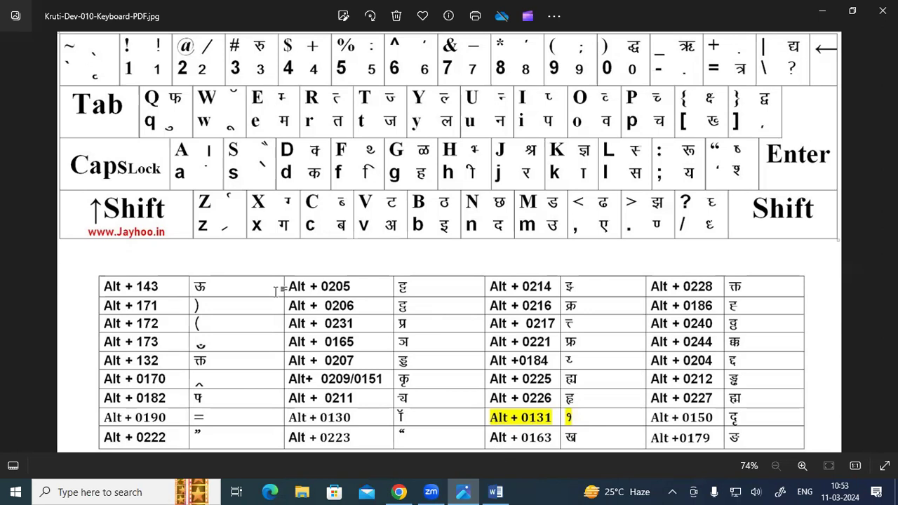
pyautogui.hotkey('alt', 'Tab')
pyautogui.write('D')
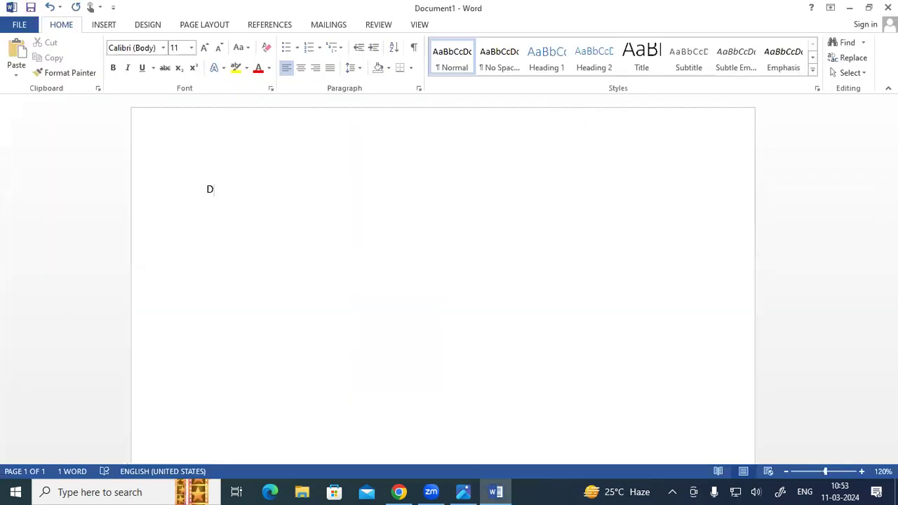
pyautogui.press('BackSpace')
pyautogui.write('d')
pyautogui.press('BackSpace')
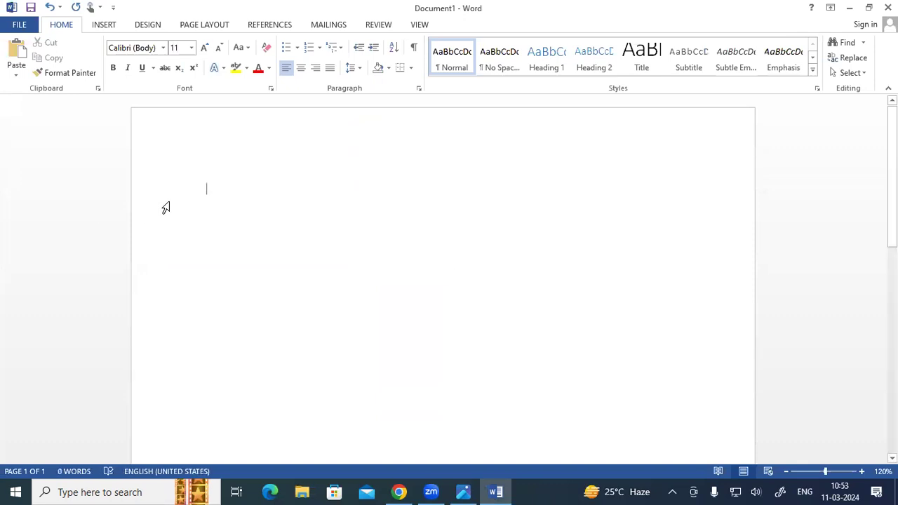
# Switch the font to Kruti Dev 010, type a test क, then delete it.
pyautogui.click(164, 49)
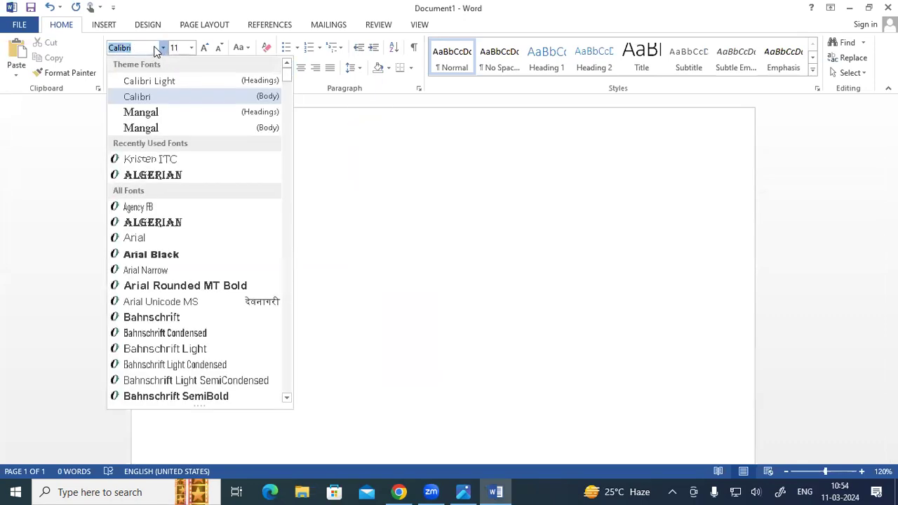
pyautogui.press('Down')
pyautogui.press('Down')
pyautogui.press('Down')
pyautogui.write('ru')
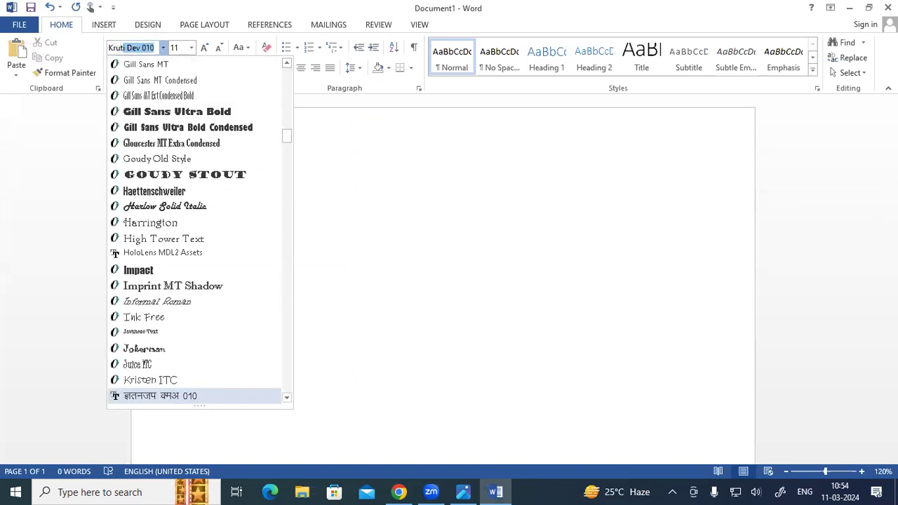
pyautogui.press('Return')
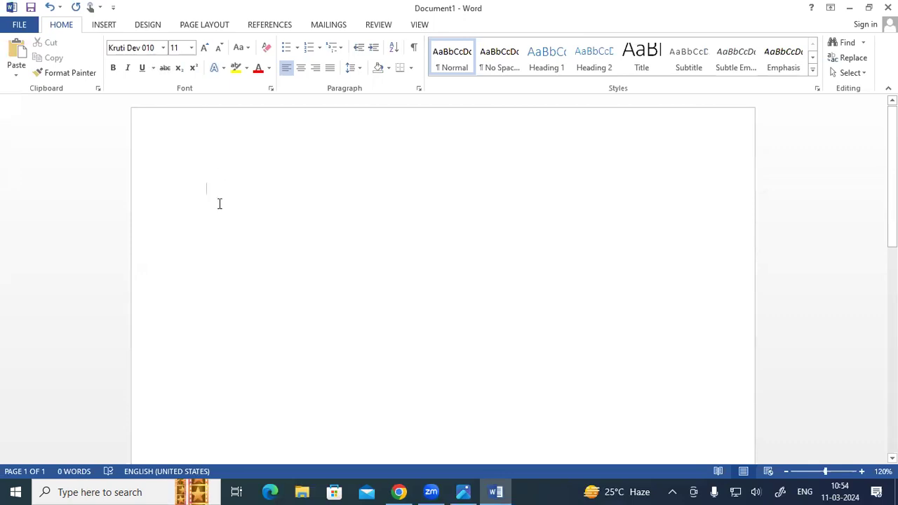
pyautogui.write('d')
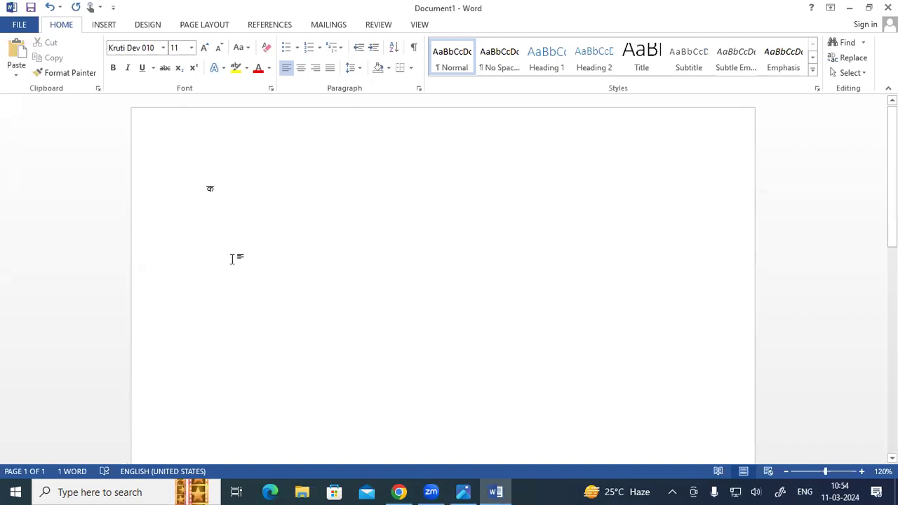
pyautogui.press('BackSpace')
# Grow the text to 48 pt, type d to write क, and select the letter.
pyautogui.click(204, 47)
pyautogui.click(203, 47)
pyautogui.click(203, 47)
pyautogui.click(203, 48)
pyautogui.click(206, 52)
pyautogui.click(206, 53)
pyautogui.click(206, 52)
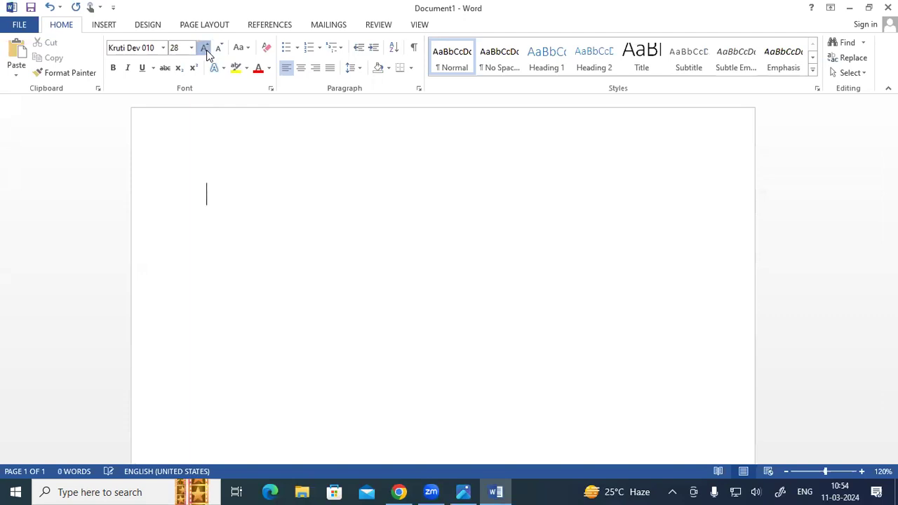
pyautogui.click(206, 53)
pyautogui.click(207, 53)
pyautogui.write('d')
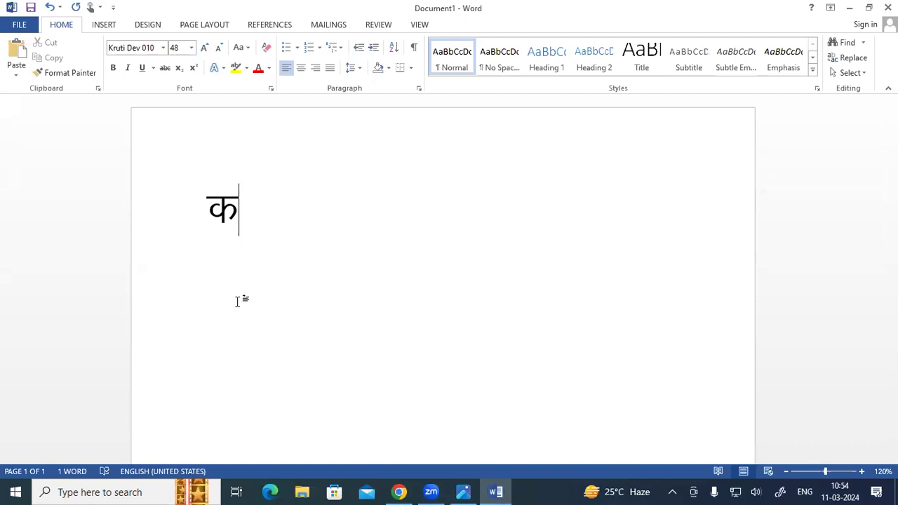
pyautogui.doubleClick(213, 221)
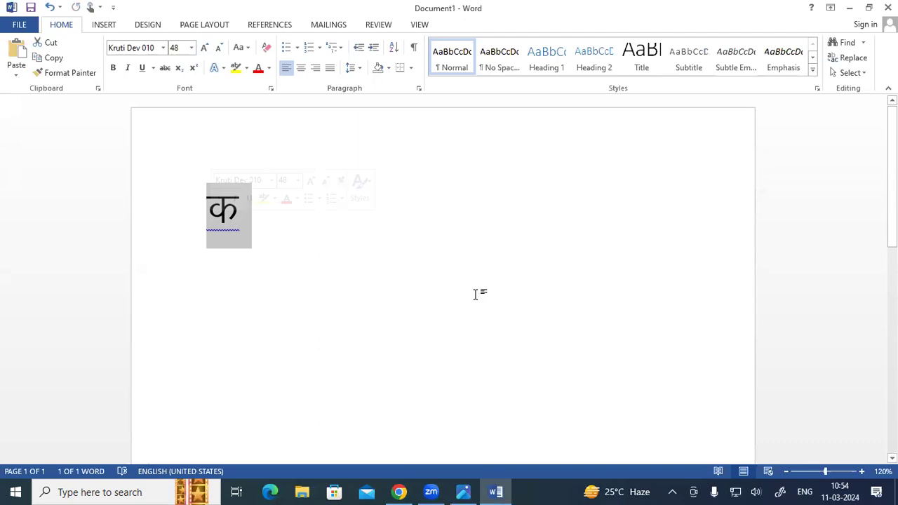
pyautogui.click(804, 492)
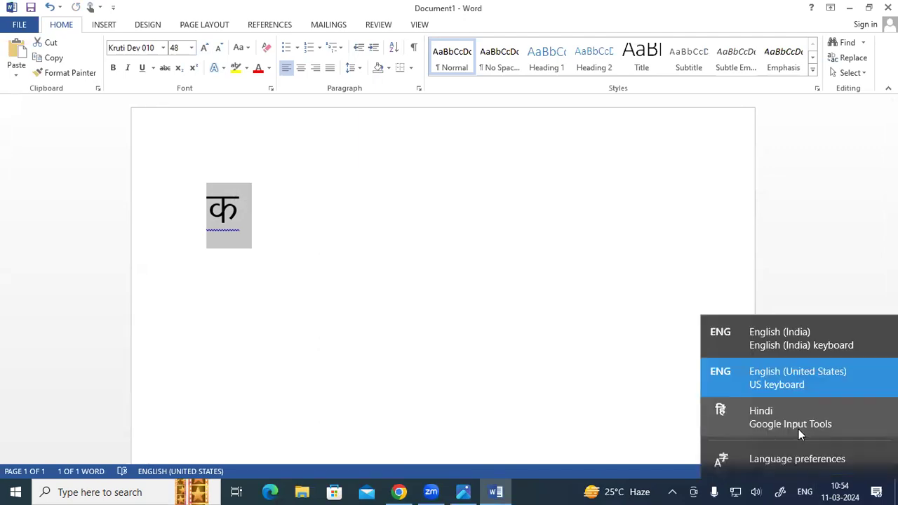
# Try the Algerian font on the letter क, then undo it.
pyautogui.click(321, 218)
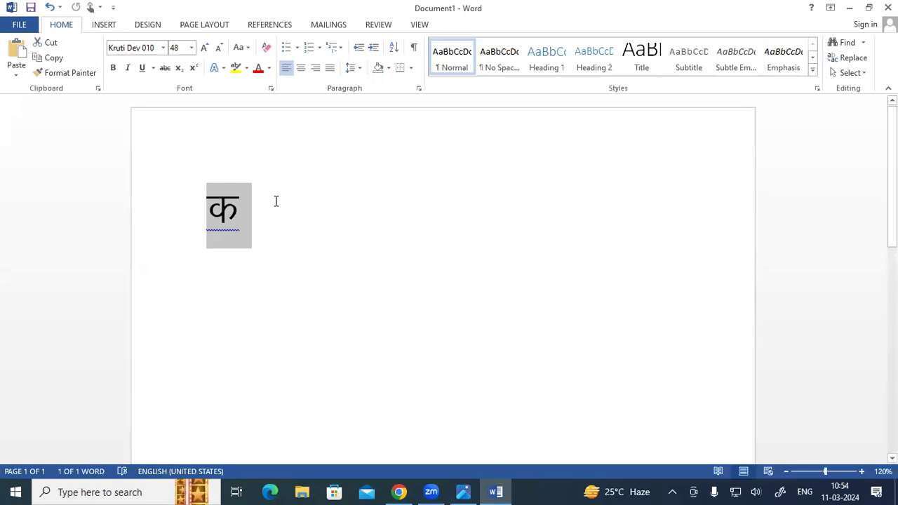
pyautogui.click(164, 47)
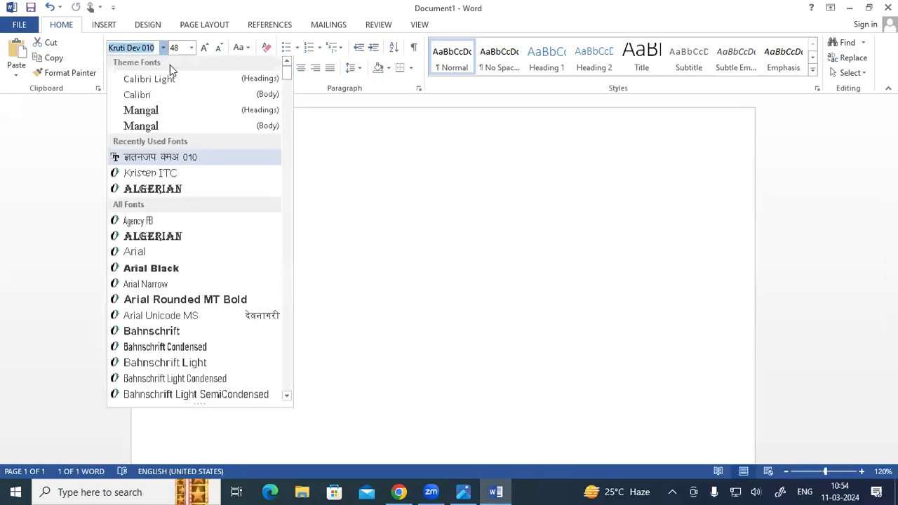
pyautogui.click(147, 193)
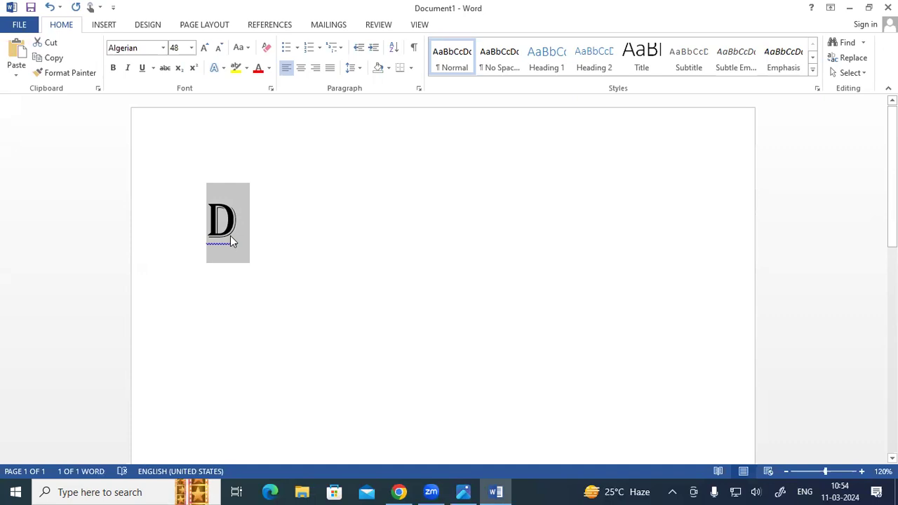
pyautogui.hotkey('ctrl', 'z')
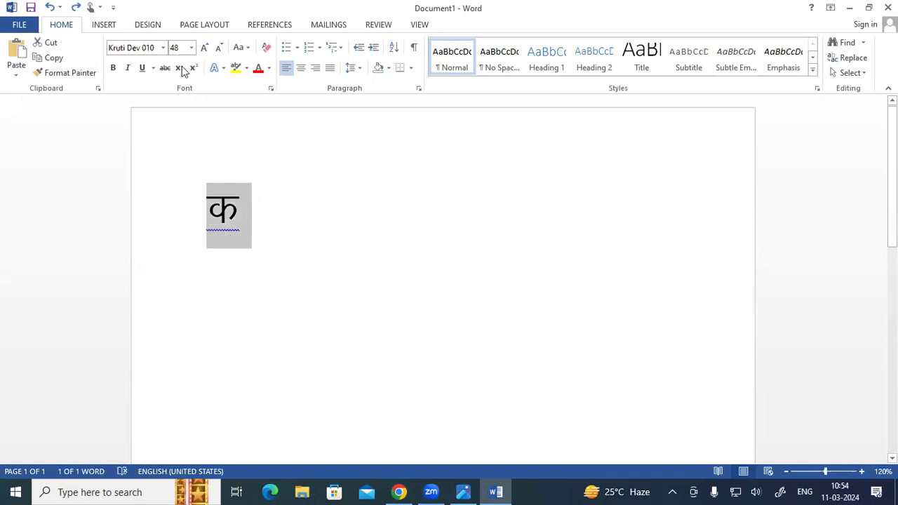
# Apply Kruti Dev 076 to the letter क.
pyautogui.click(162, 48)
pyautogui.moveTo(287, 77); pyautogui.dragTo(287, 152)
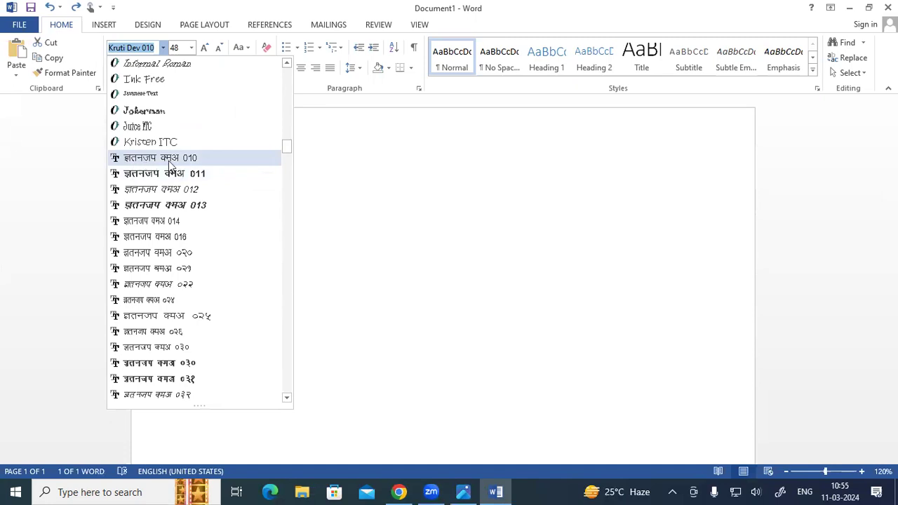
pyautogui.scroll(-10, 175, 242)
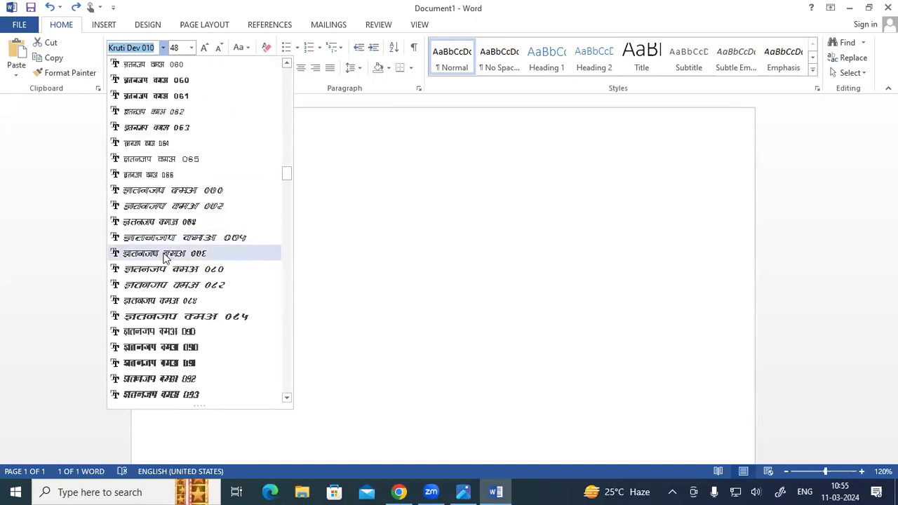
pyautogui.click(172, 253)
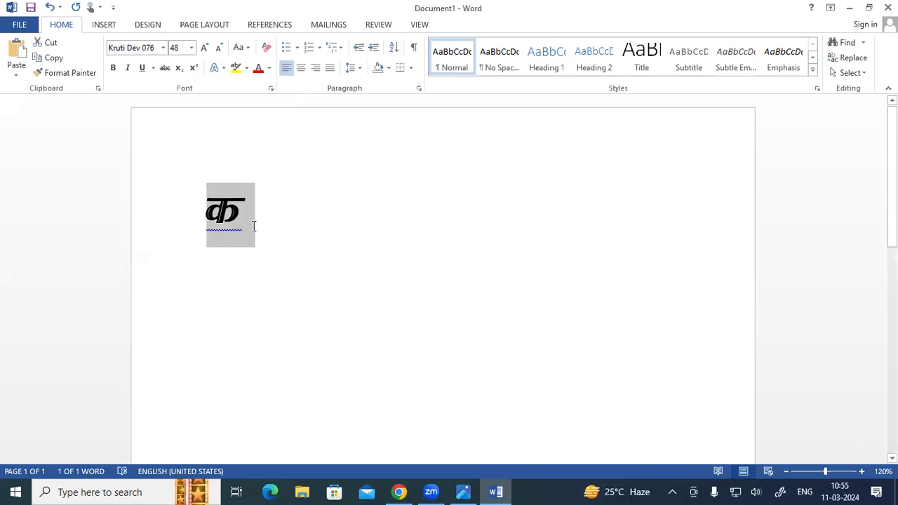
# Change the letter to Kruti Dev 171 and deselect it.
pyautogui.click(162, 48)
pyautogui.scroll(-7, 168, 256)
pyautogui.scroll(-10, 168, 256)
pyautogui.moveTo(290, 114); pyautogui.dragTo(287, 195)
pyautogui.scroll(-4, 186, 321)
pyautogui.click(158, 382)
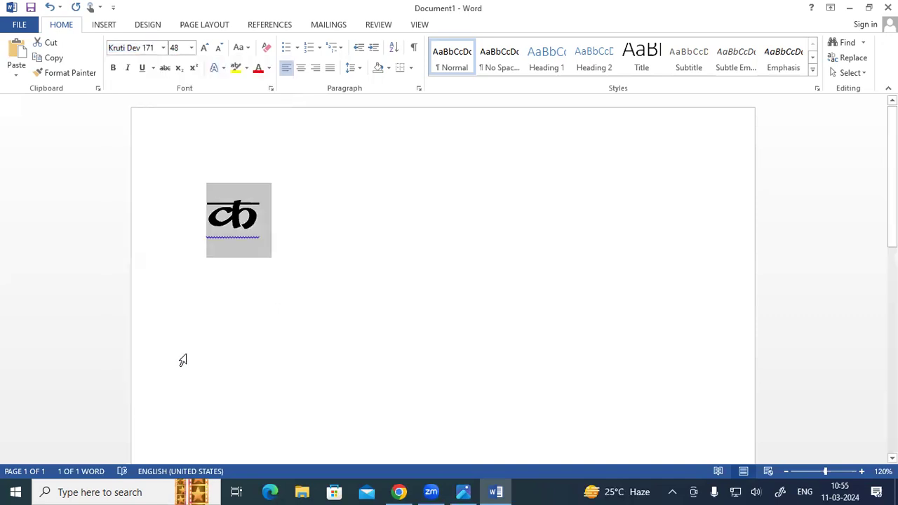
pyautogui.click(299, 216)
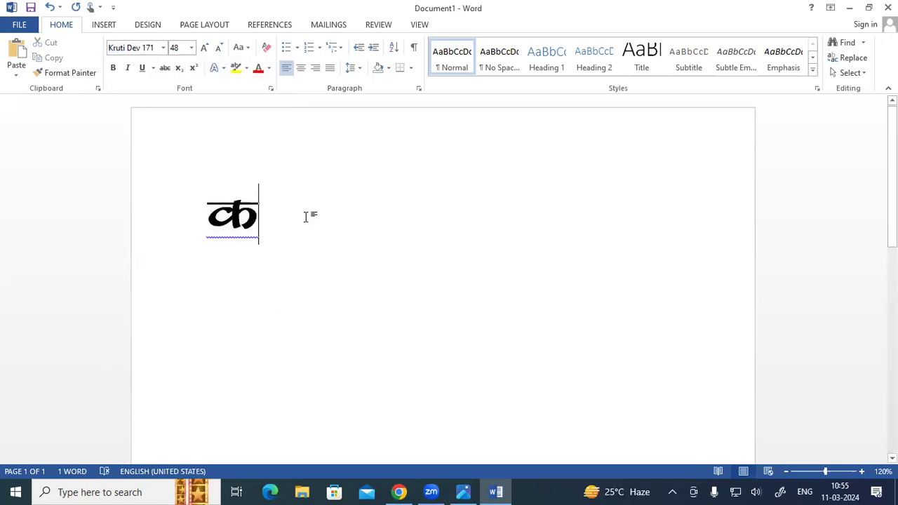
# Retype क, check the Kruti Dev chart, and type [k to add ख after it.
pyautogui.press('BackSpace')
pyautogui.write('o')
pyautogui.press('BackSpace')
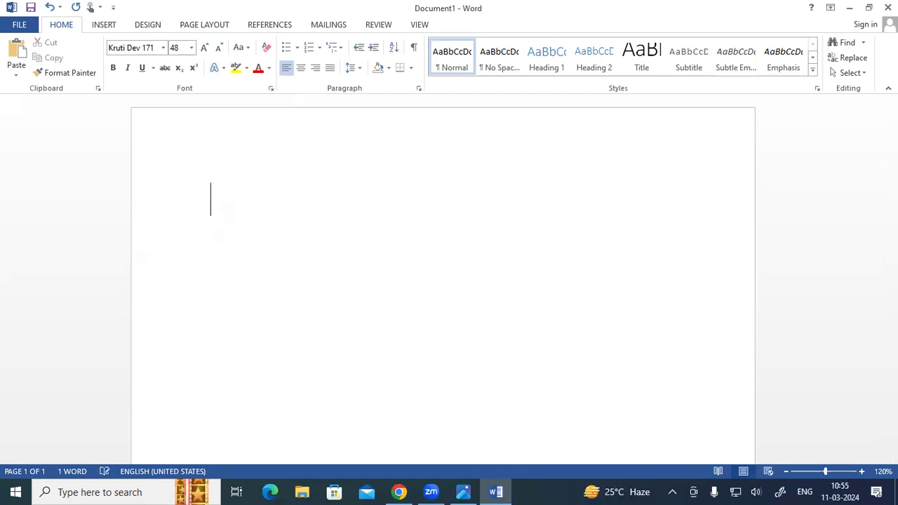
pyautogui.write('d')
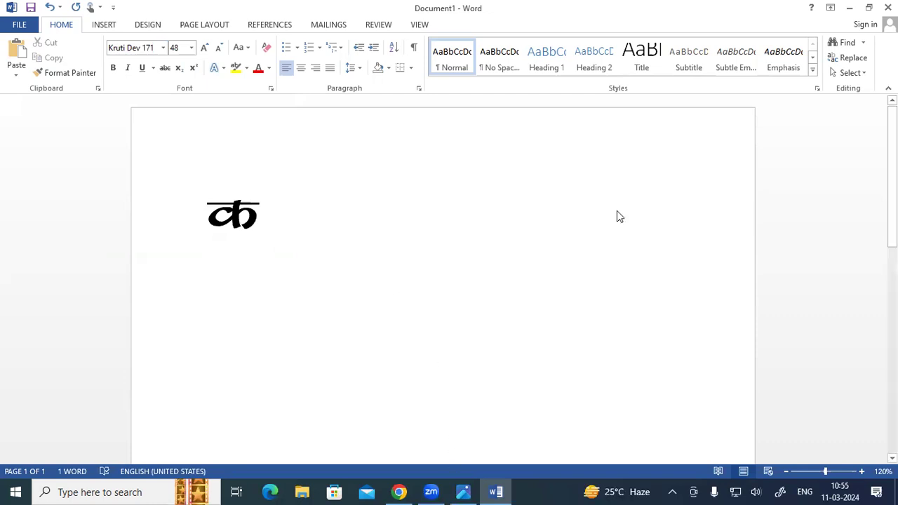
pyautogui.hotkey('alt', 'Tab')
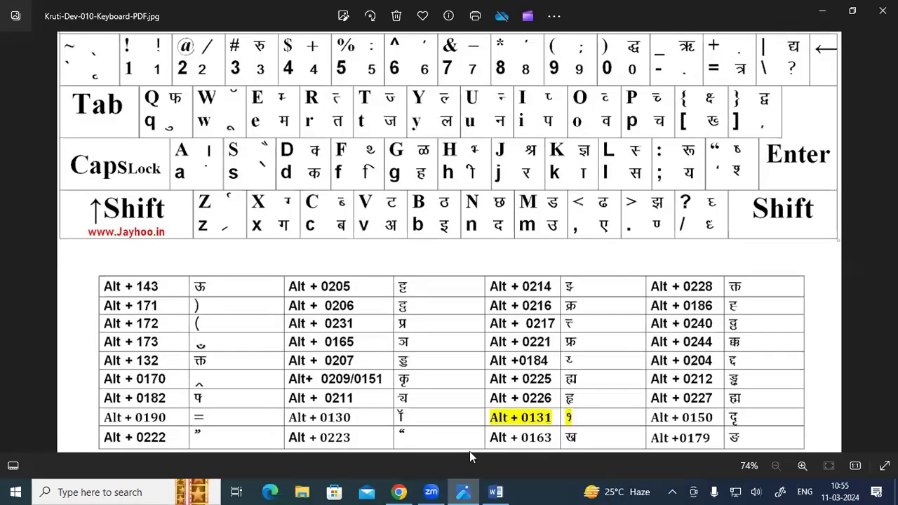
pyautogui.hotkey('alt', 'Tab')
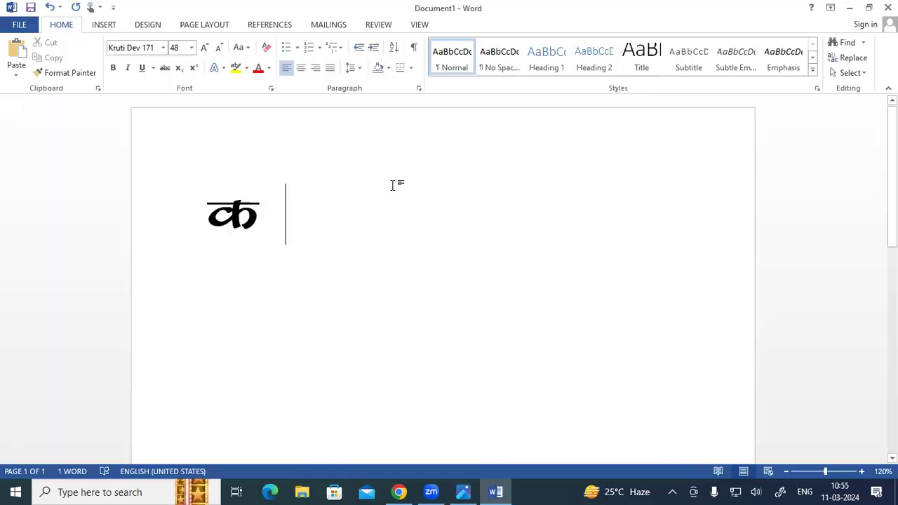
pyautogui.write('[')
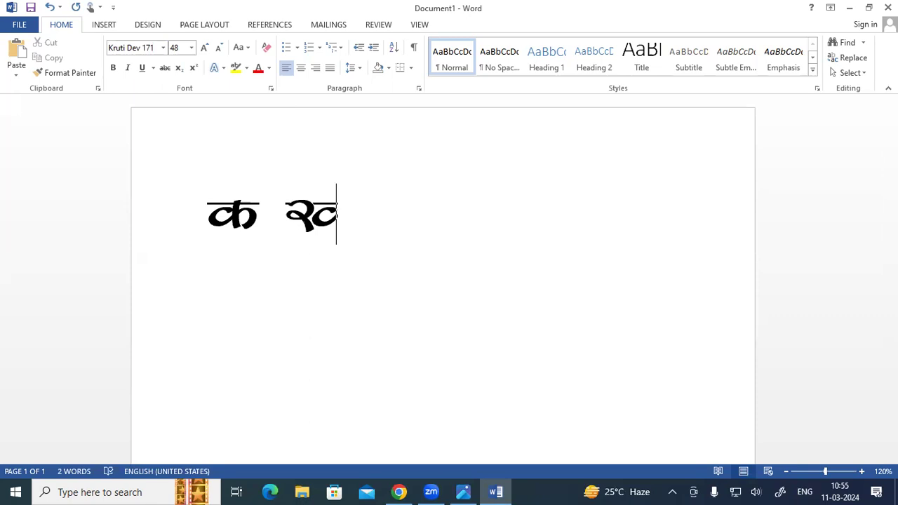
pyautogui.write('k')
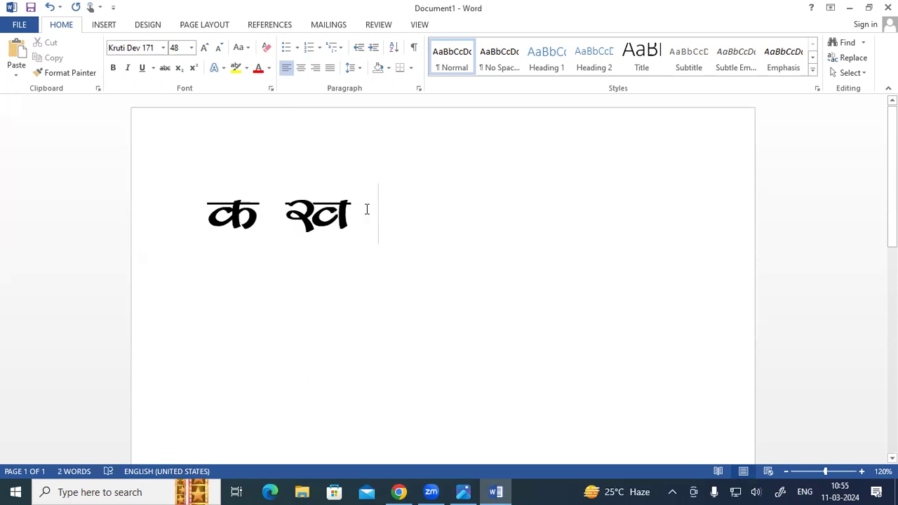
pyautogui.moveTo(366, 208); pyautogui.dragTo(187, 203)
# Apply Kruti Dev 010 to the selected letters क ख.
pyautogui.click(162, 48)
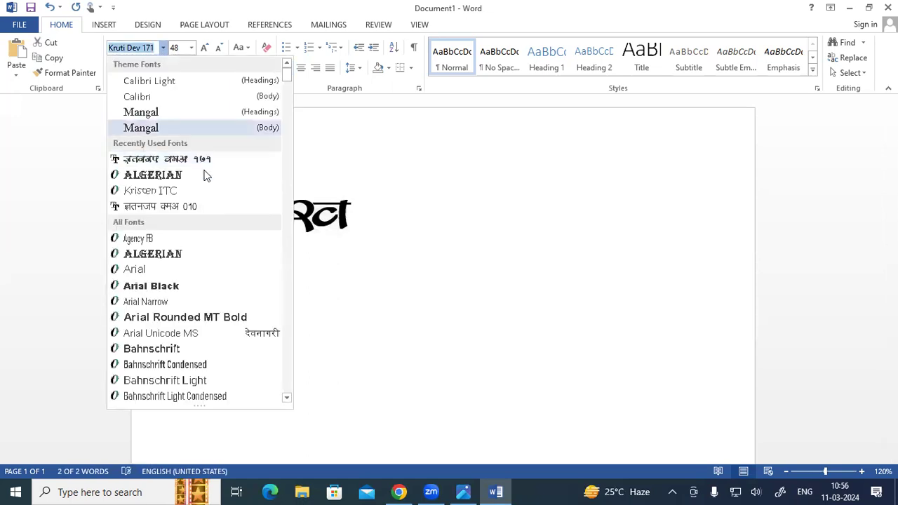
pyautogui.click(208, 211)
pyautogui.click(323, 225)
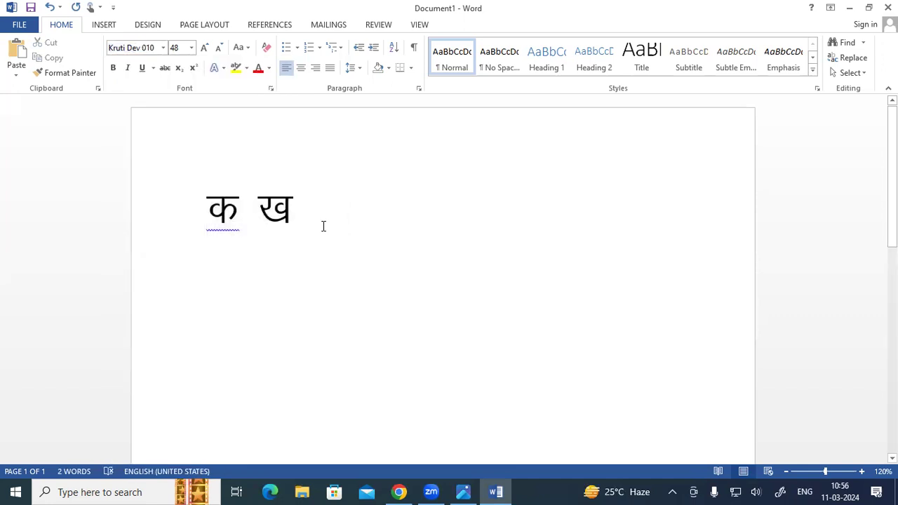
# Make क ख bold, briefly trying italic, then erase them to empty the line.
pyautogui.moveTo(323, 226); pyautogui.dragTo(203, 210)
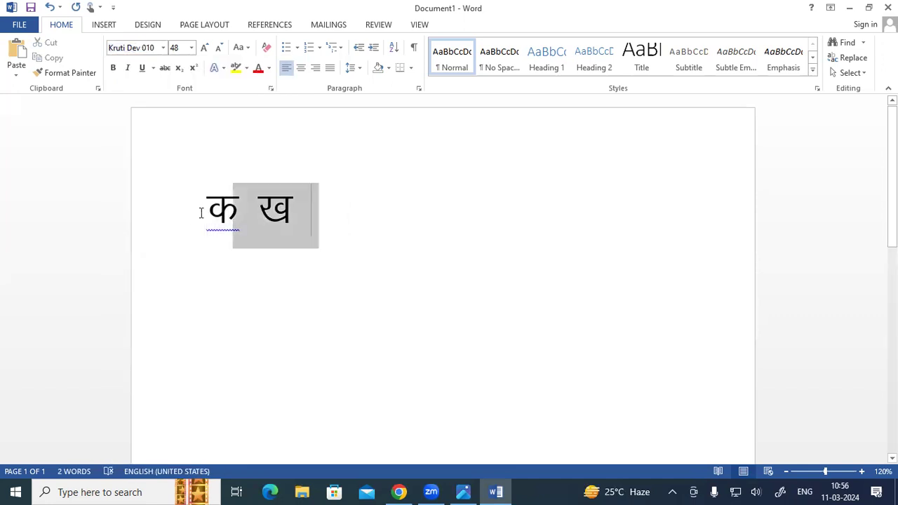
pyautogui.click(114, 69)
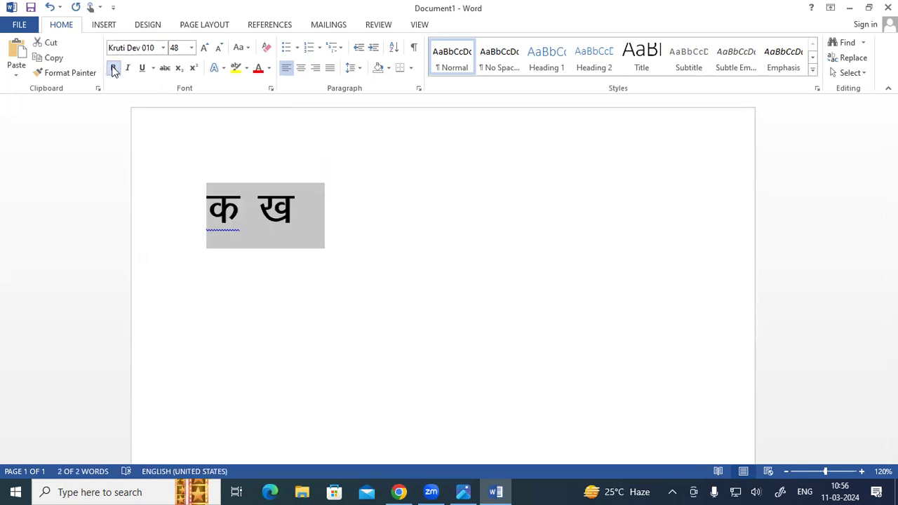
pyautogui.click(129, 70)
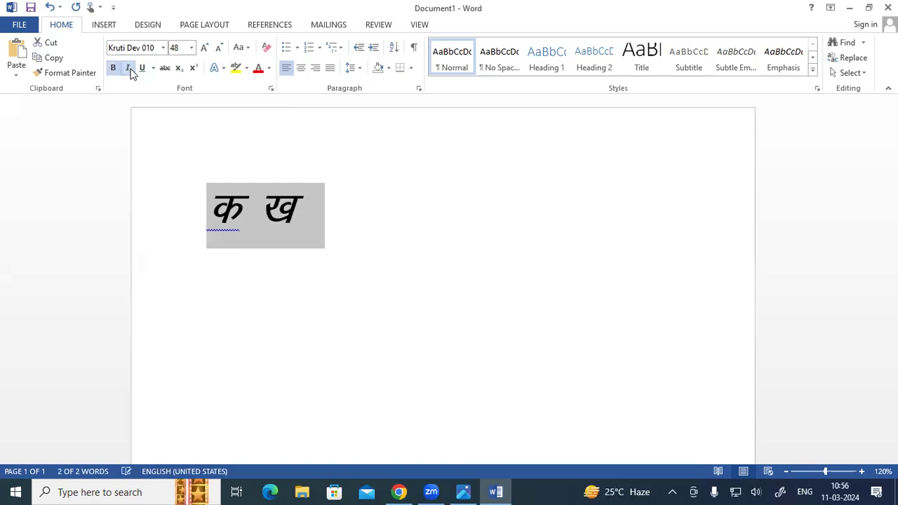
pyautogui.click(129, 70)
pyautogui.click(321, 211)
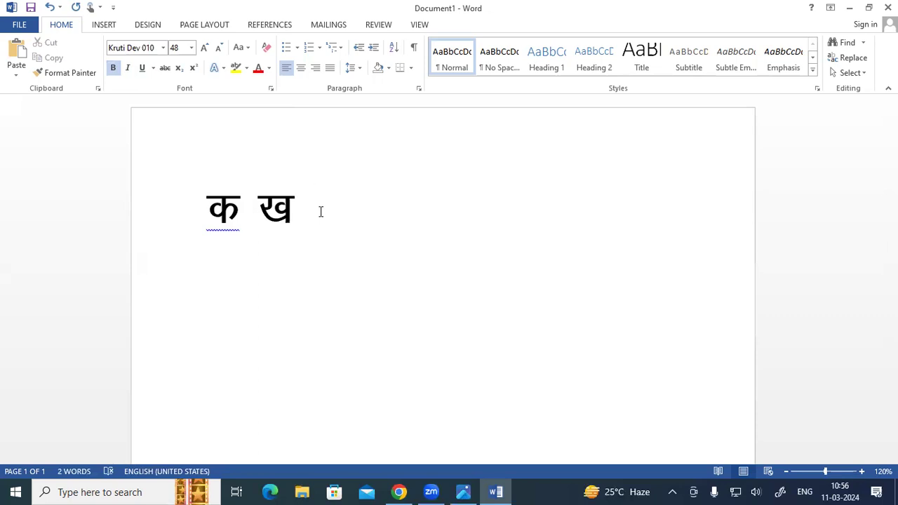
pyautogui.press('BackSpace')
pyautogui.press('BackSpace')
pyautogui.press('BackSpace')
pyautogui.press('BackSpace')
pyautogui.press('BackSpace')
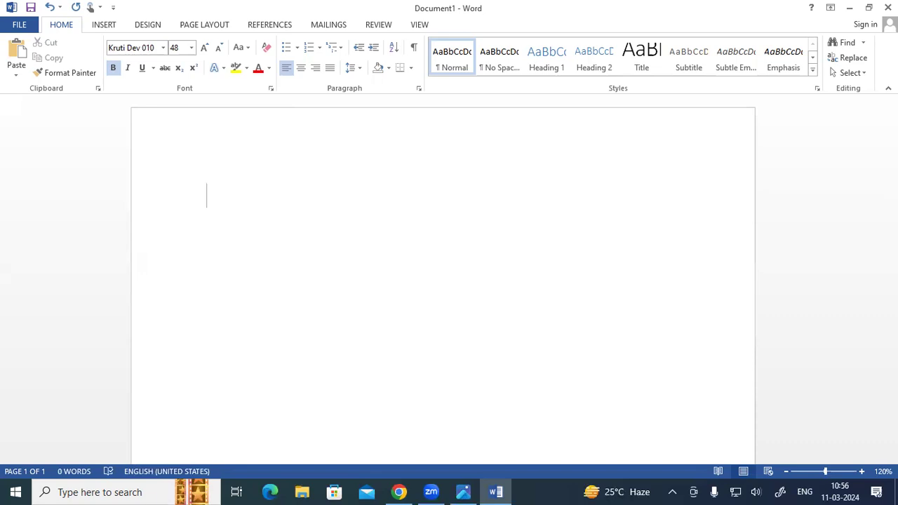
# Type ty and uy to write जल नल, correcting the misspelled ज्ल.
pyautogui.write('t')
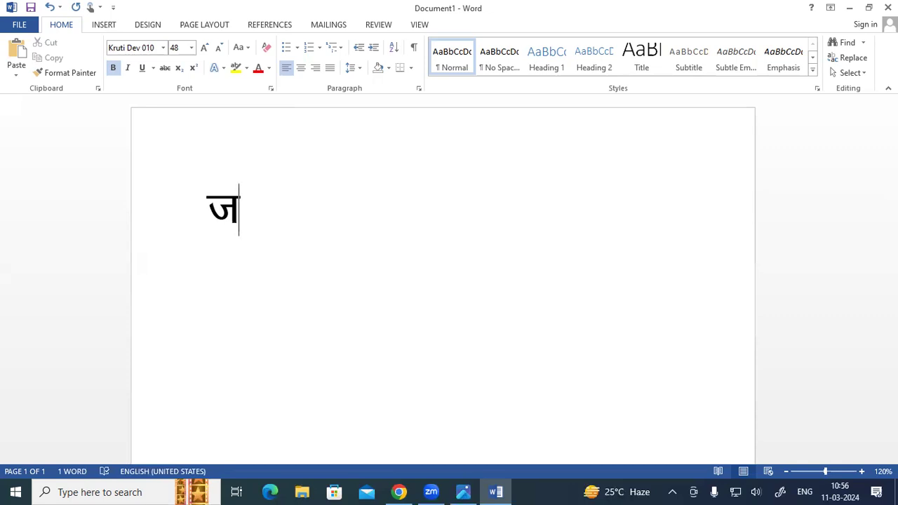
pyautogui.write('y')
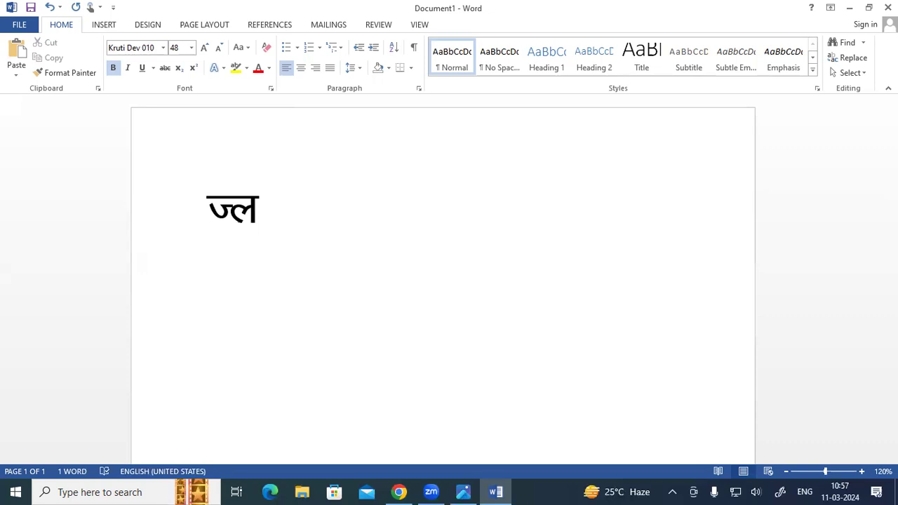
pyautogui.press('BackSpace')
pyautogui.press('BackSpace')
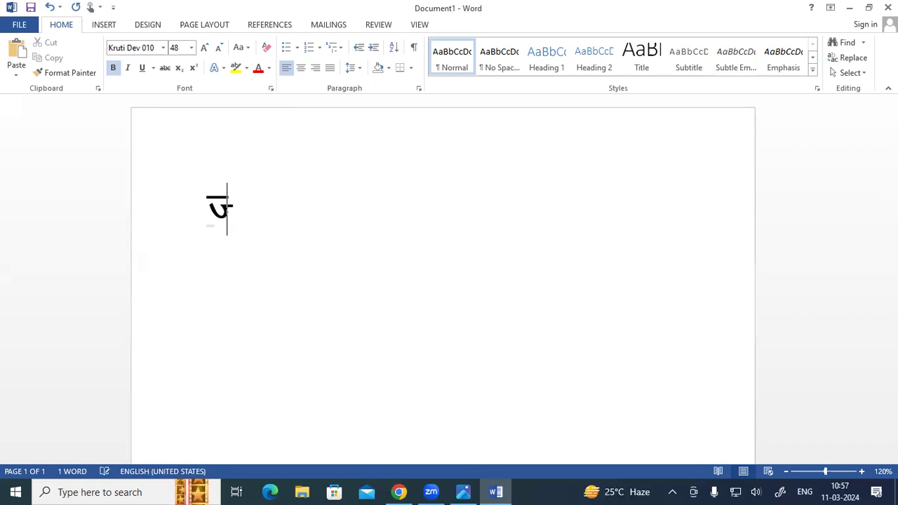
pyautogui.write('ty')
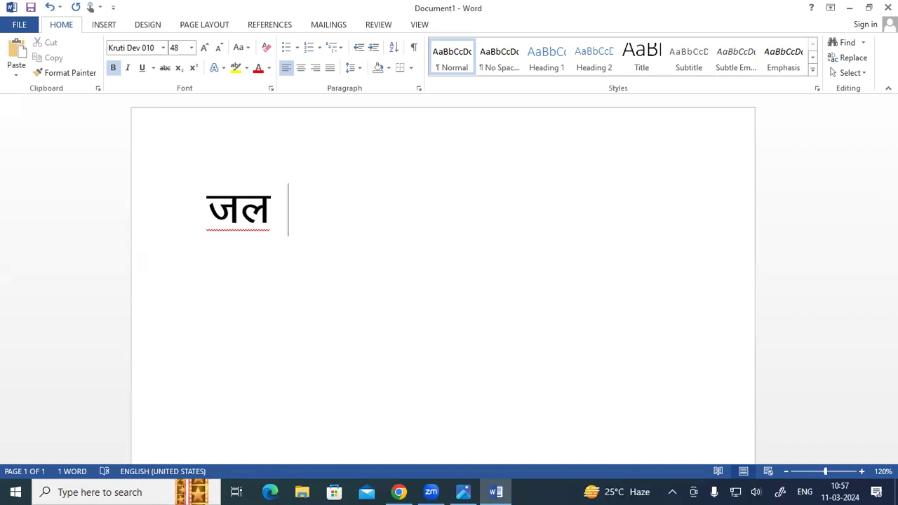
pyautogui.write('u')
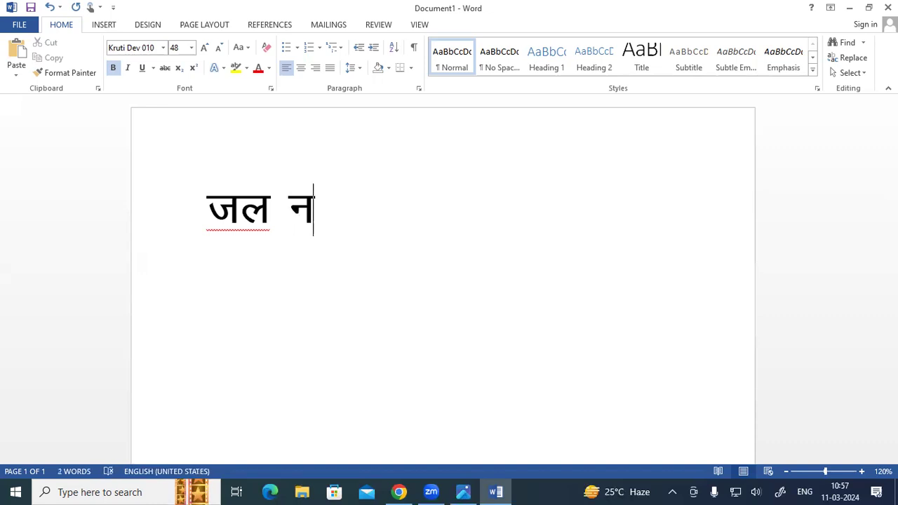
pyautogui.write('y')
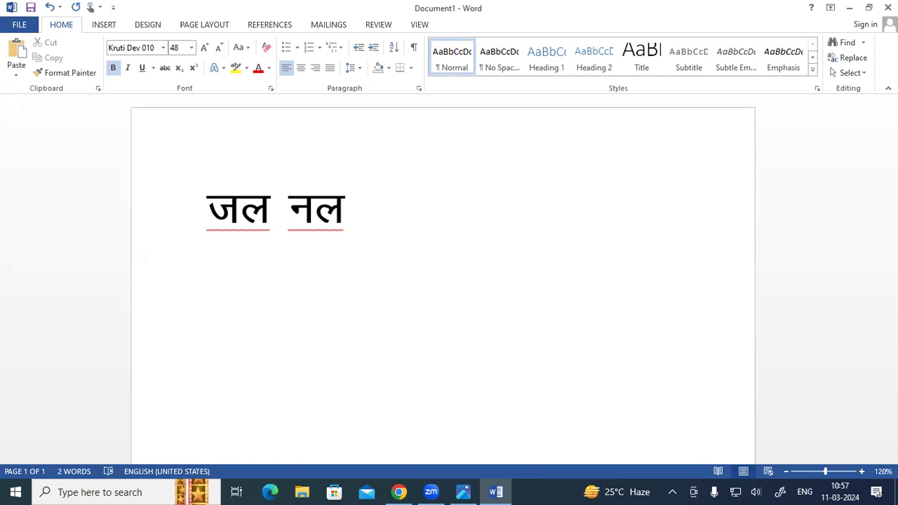
# Try adding the word पूजा, remove it, and bring up the Kruti-Dev-010-Keyboard-PDF.jpg chart.
pyautogui.write('iq')
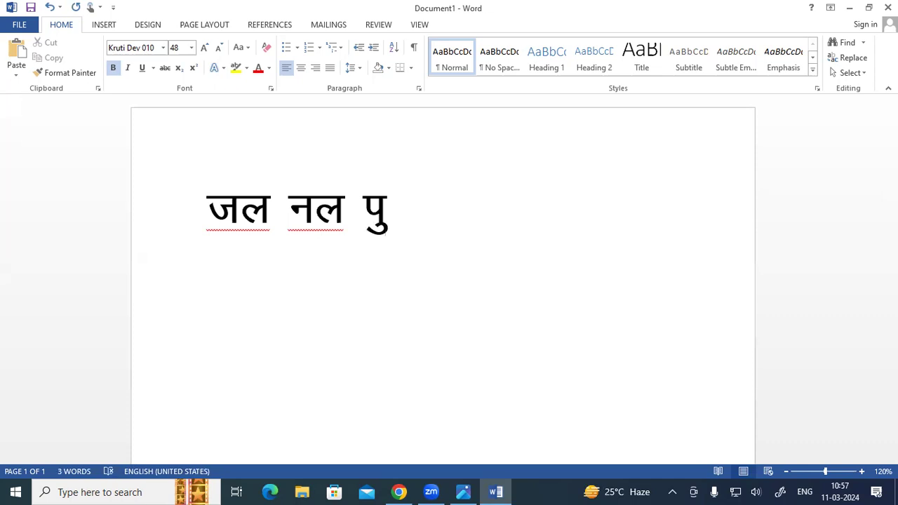
pyautogui.write('tk')
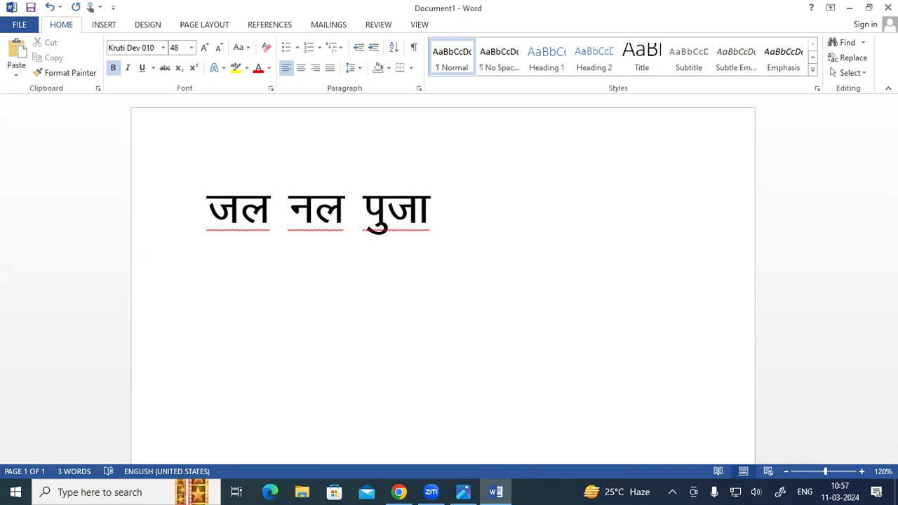
pyautogui.press('BackSpace')
pyautogui.press('BackSpace')
pyautogui.press('BackSpace')
pyautogui.press('BackSpace')
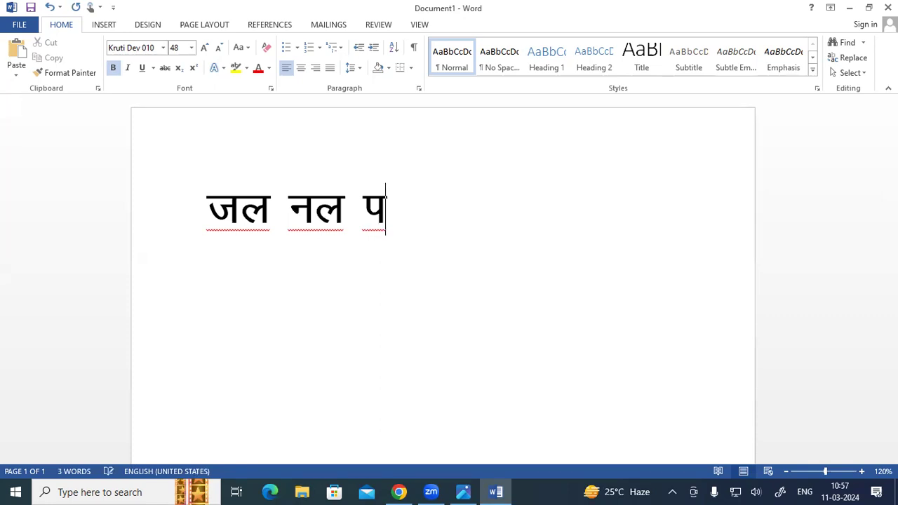
pyautogui.write('wtk')
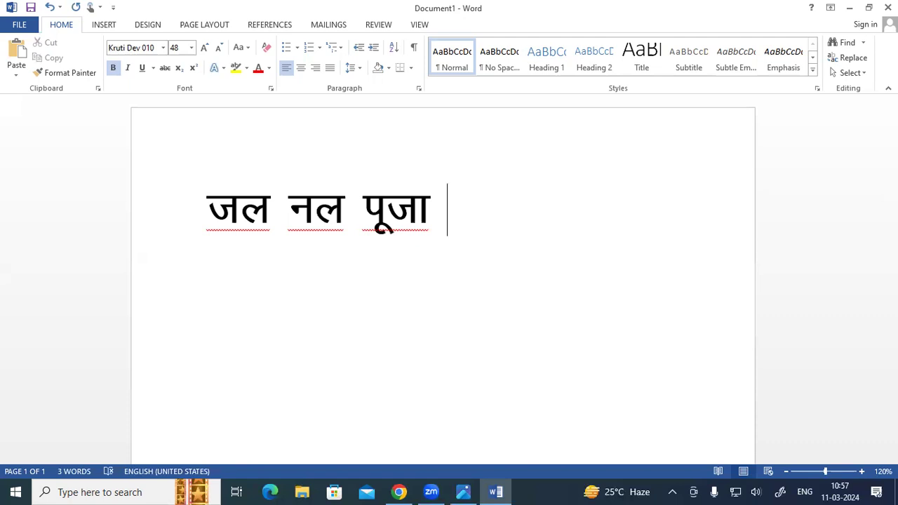
pyautogui.press('BackSpace')
pyautogui.press('BackSpace')
pyautogui.press('BackSpace')
pyautogui.press('BackSpace')
pyautogui.press('BackSpace')
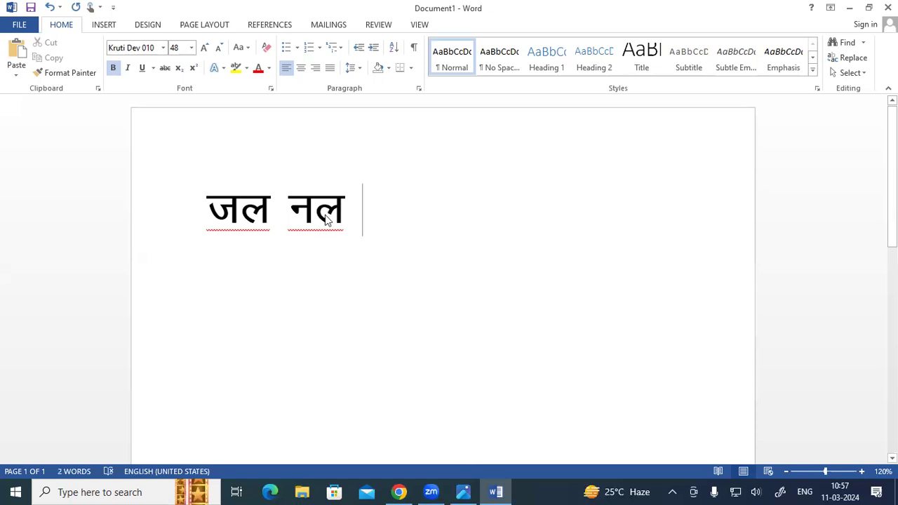
pyautogui.hotkey('alt', 'Tab')
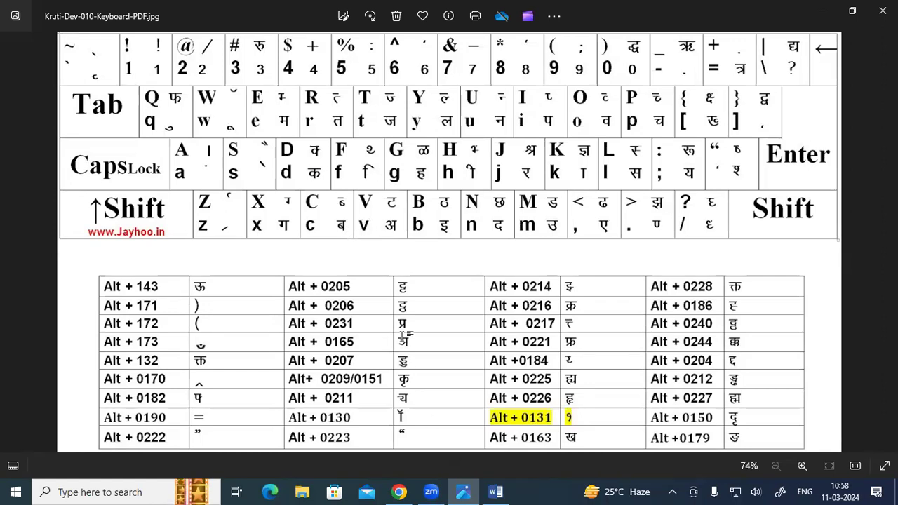
# Back in Word, type dd to add कक after जल नल, redoing a stray conjunct.
pyautogui.hotkey('alt', 'Tab')
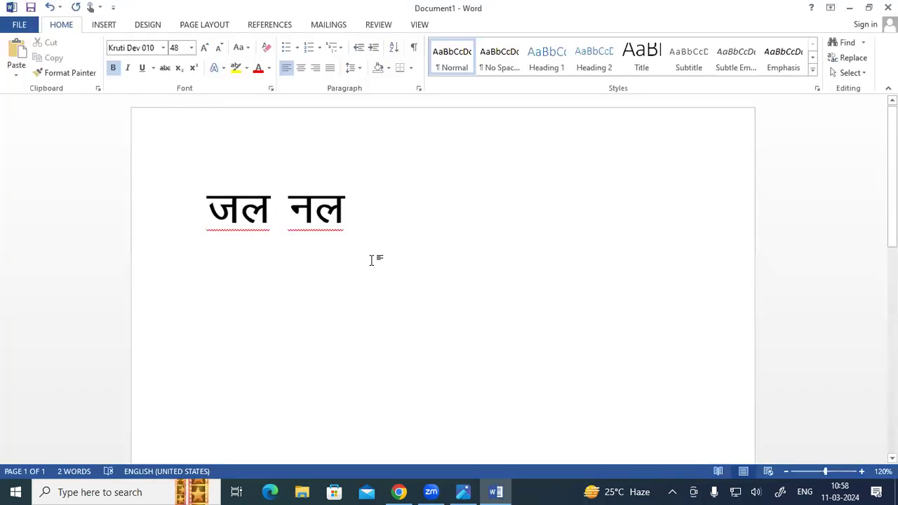
pyautogui.write('d')
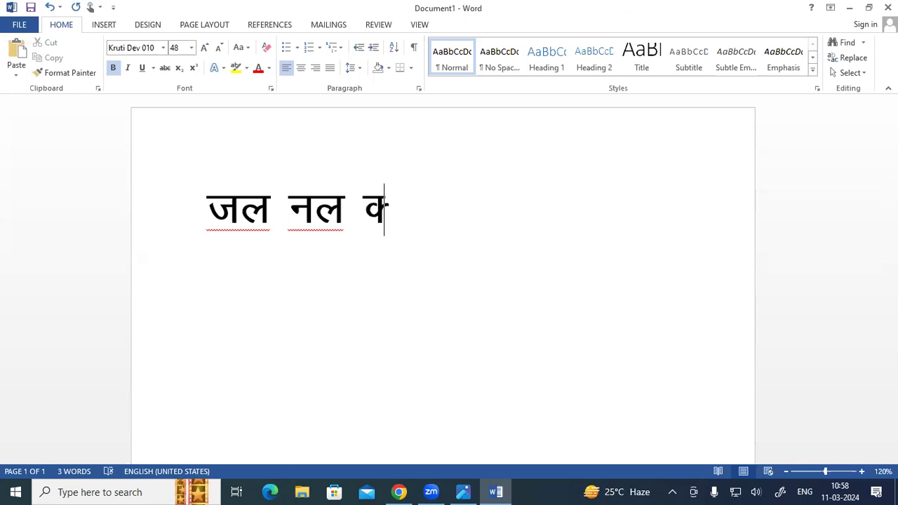
pyautogui.write('d')
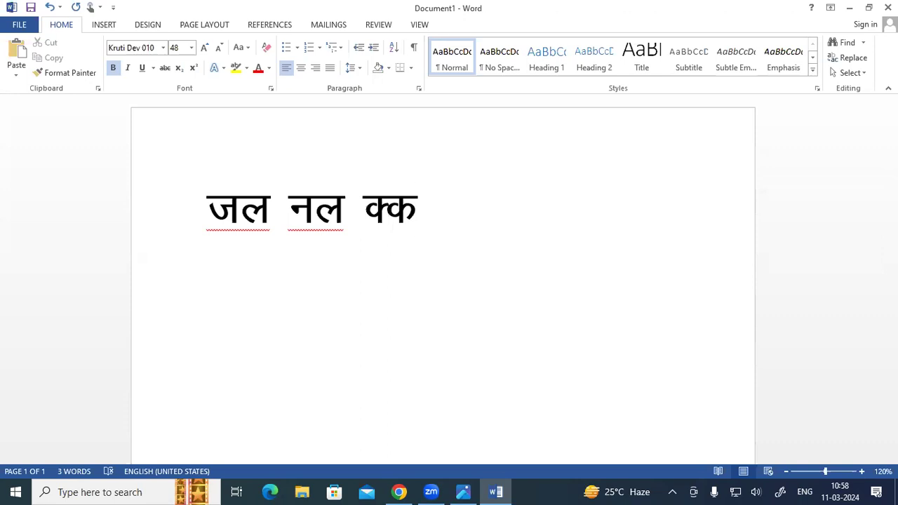
pyautogui.press('BackSpace')
pyautogui.press('BackSpace')
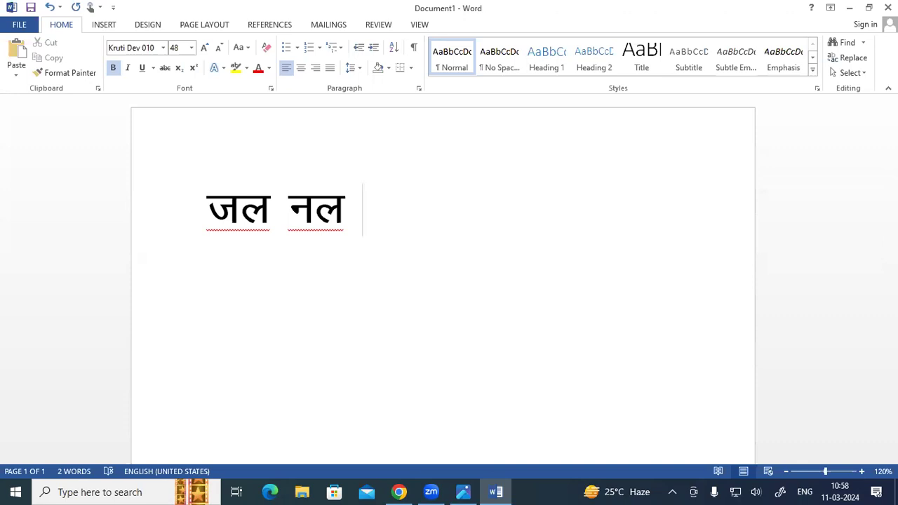
pyautogui.write('d')
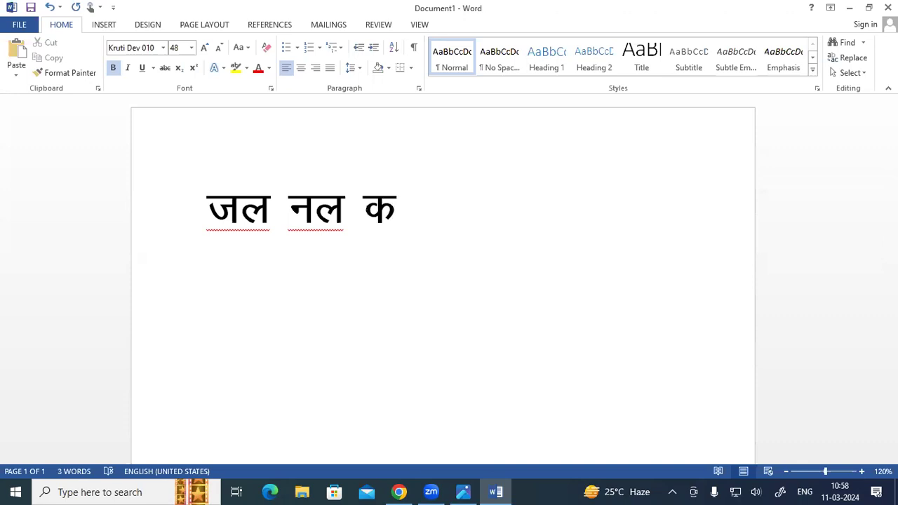
pyautogui.write('d')
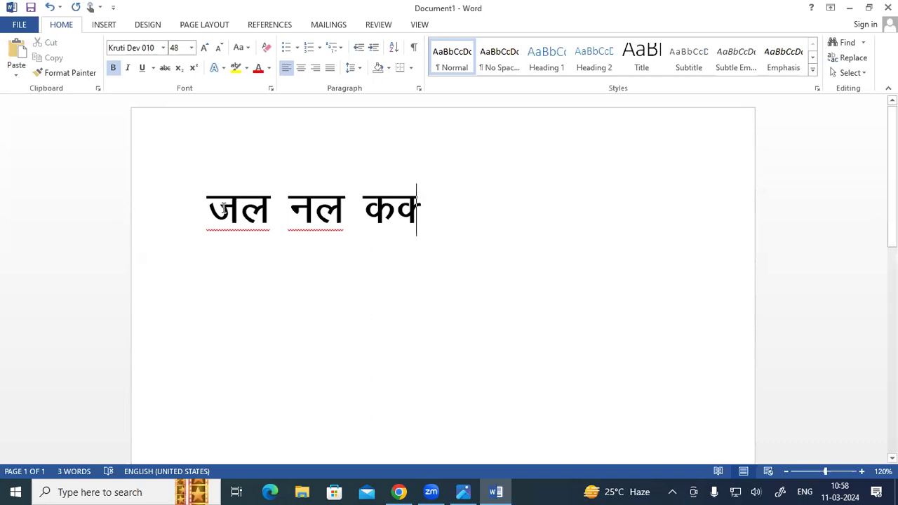
pyautogui.moveTo(272, 210); pyautogui.dragTo(207, 218)
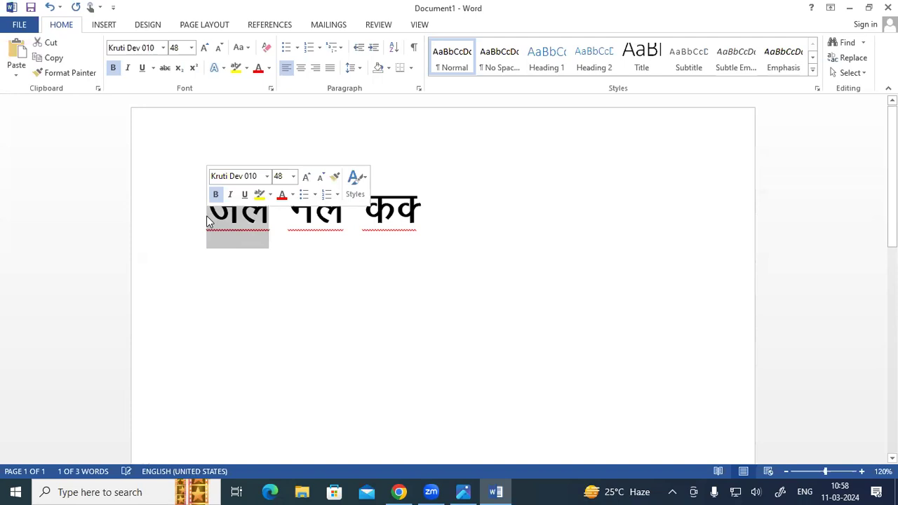
pyautogui.click(438, 221)
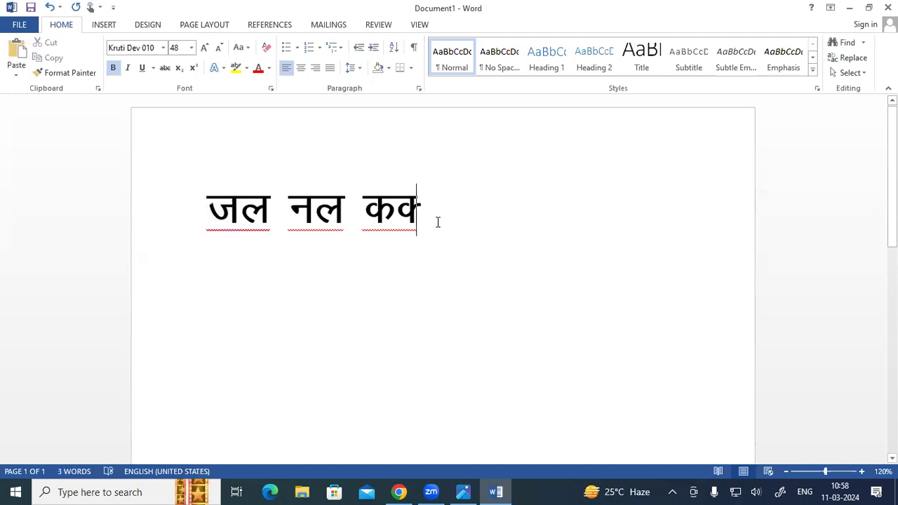